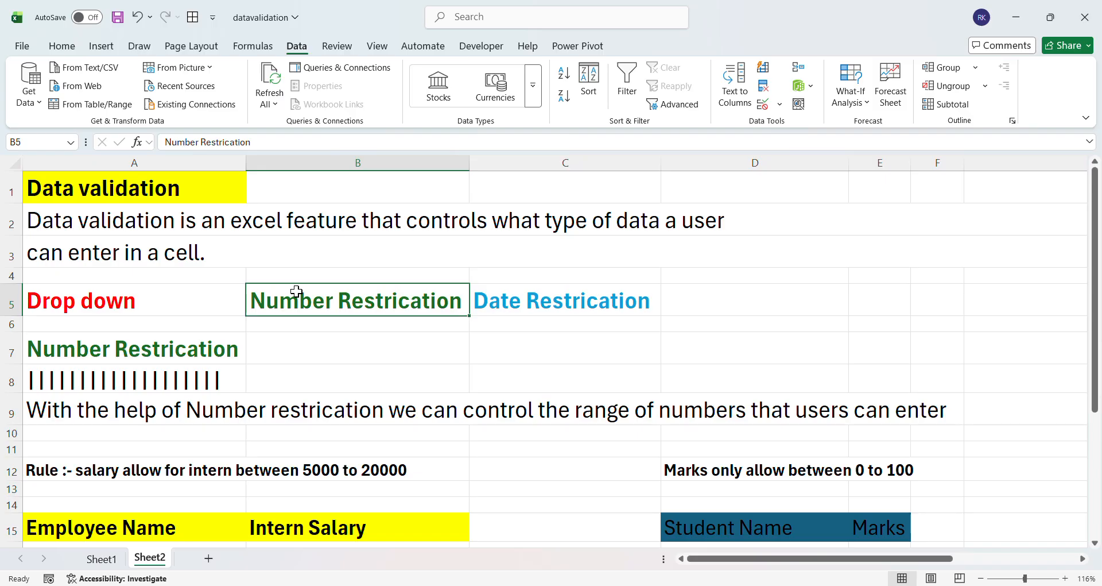
Review the data validation definition and the three listed types: drop down, number restriction and date restriction.
left_click(188, 304)
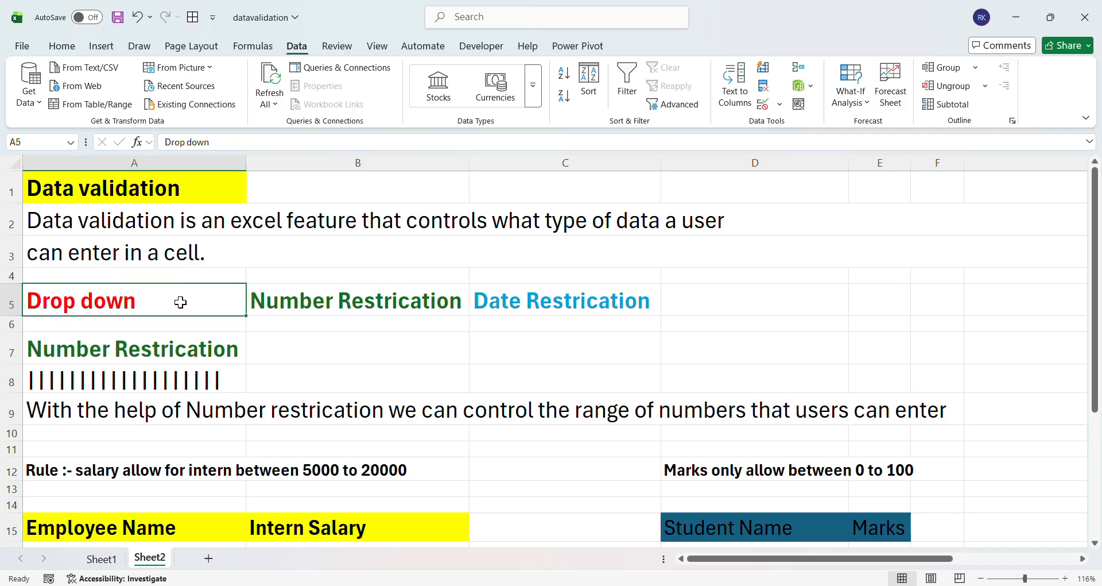
left_click(324, 302)
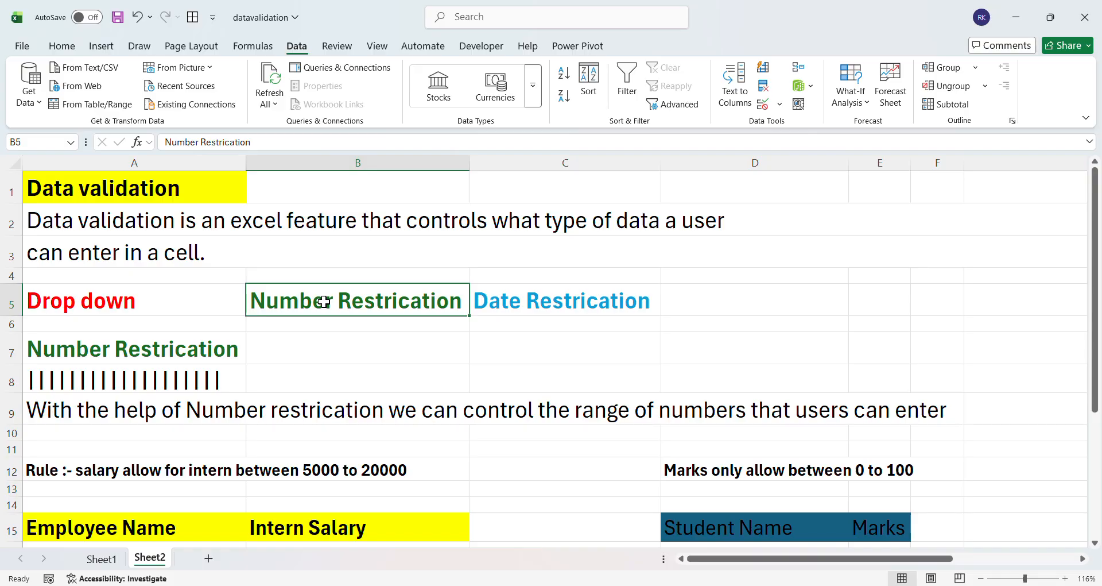
scroll(316, 336, "down", 1)
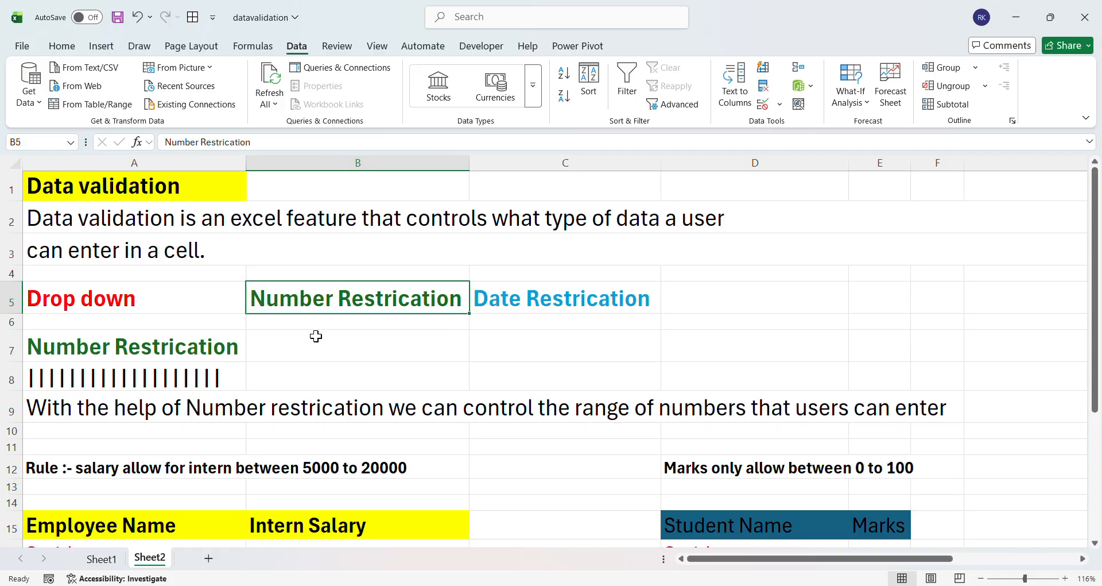
scroll(315, 336, "down", 1)
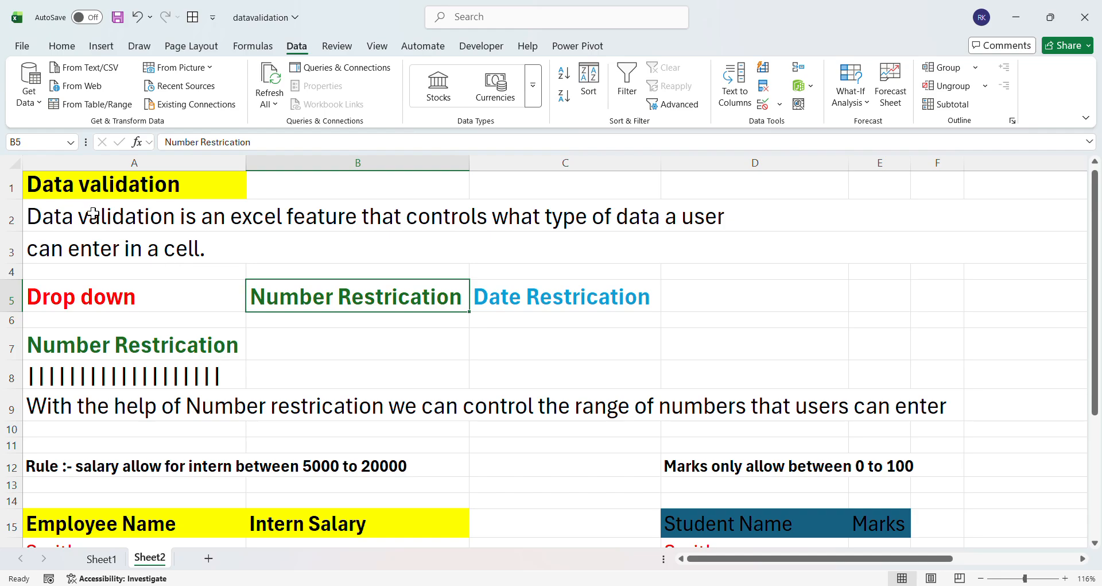
scroll(86, 200, "up", 1)
left_click(80, 187)
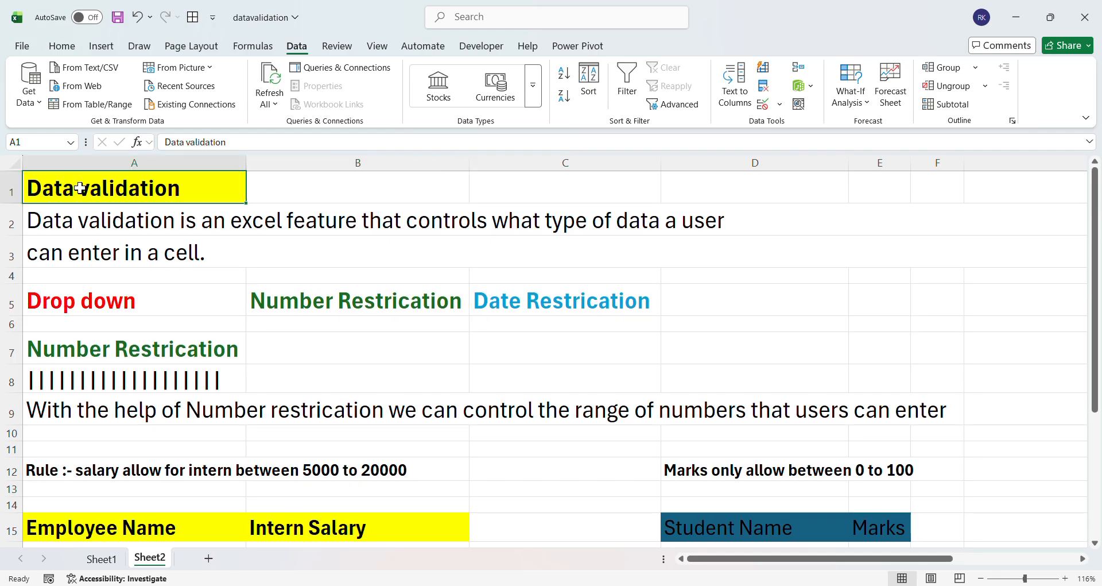
left_click(81, 222)
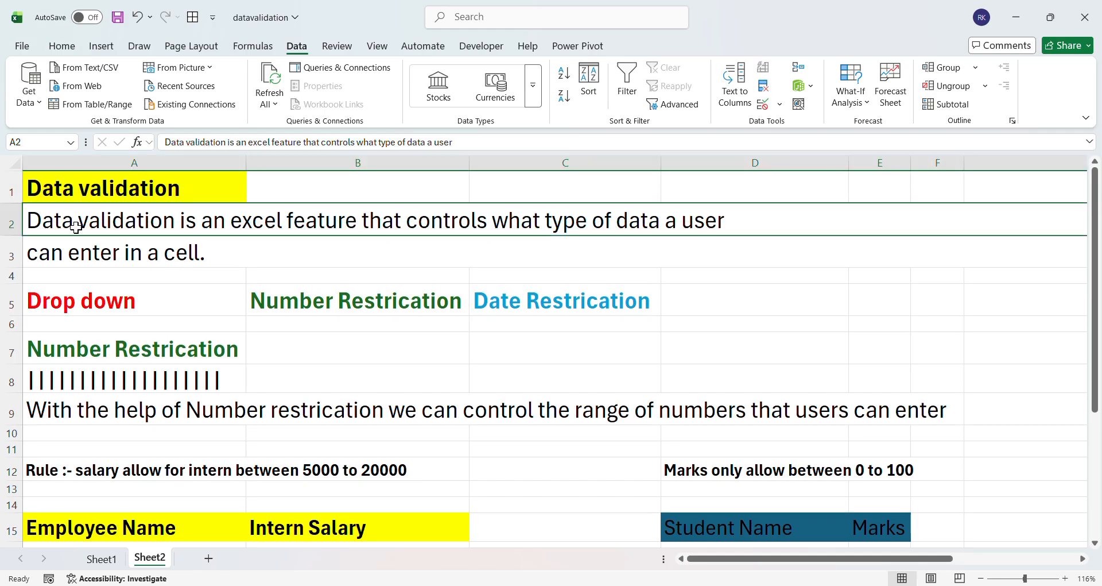
left_click(70, 253)
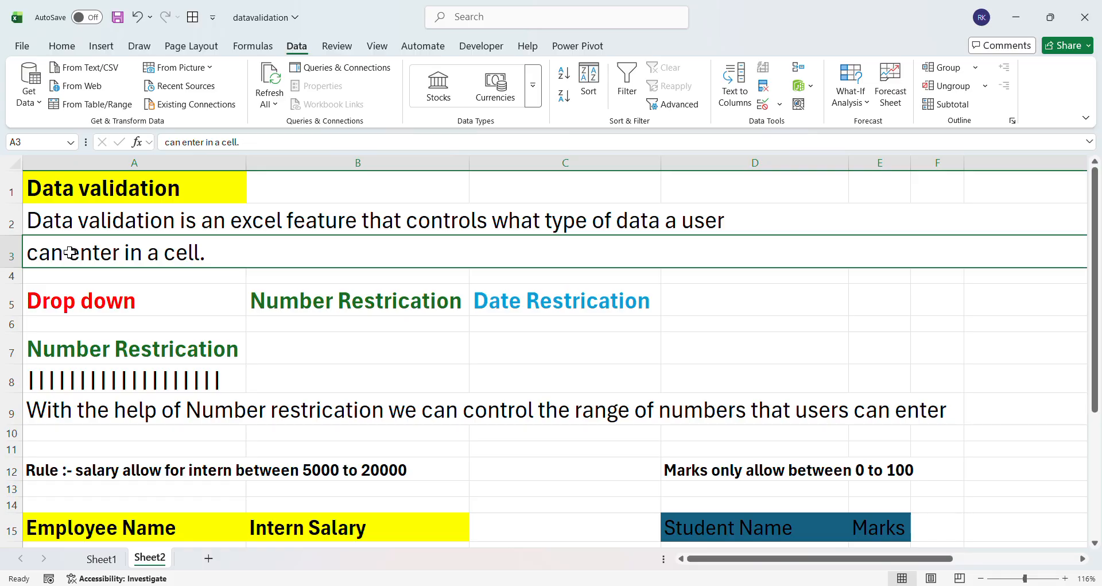
left_click(106, 194)
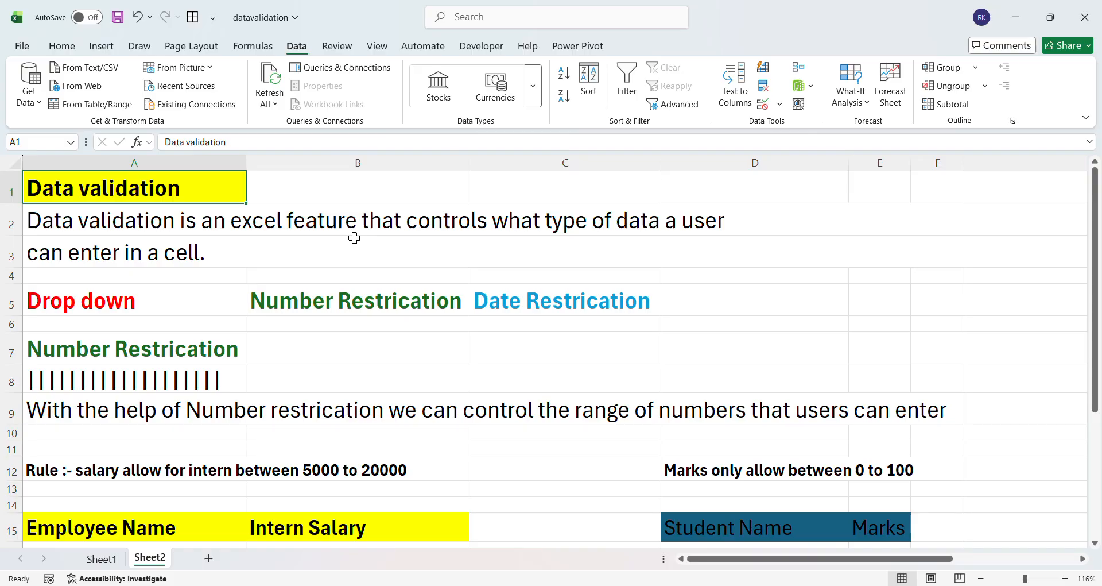
left_click(306, 257)
left_click(361, 223)
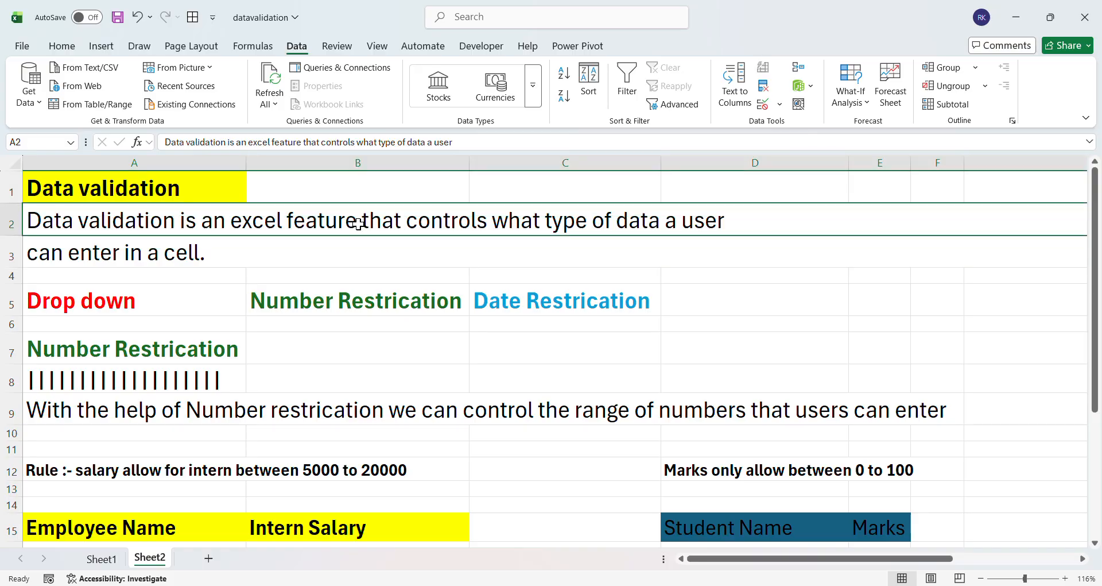
left_click(338, 260)
left_click(326, 299)
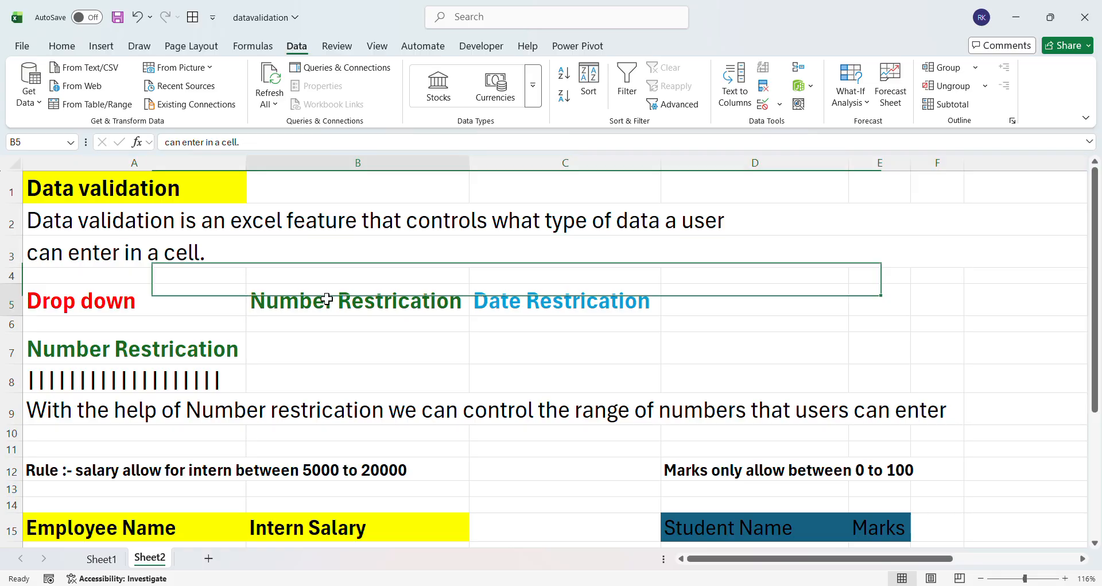
Read the number restriction explanation in row 9 and examine the student marks table.
scroll(327, 299, "down", 2)
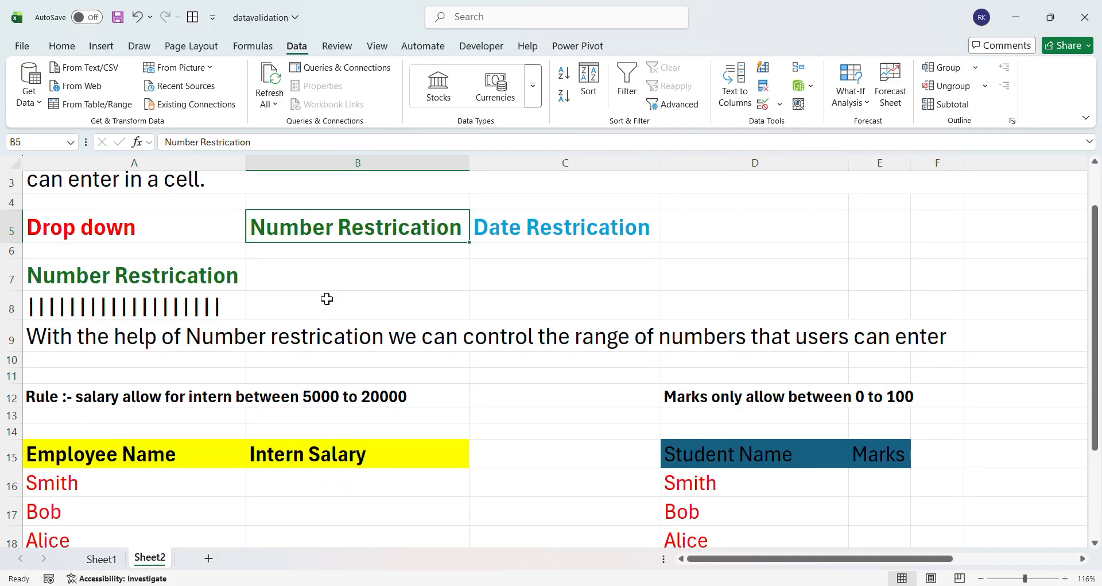
left_click(74, 280)
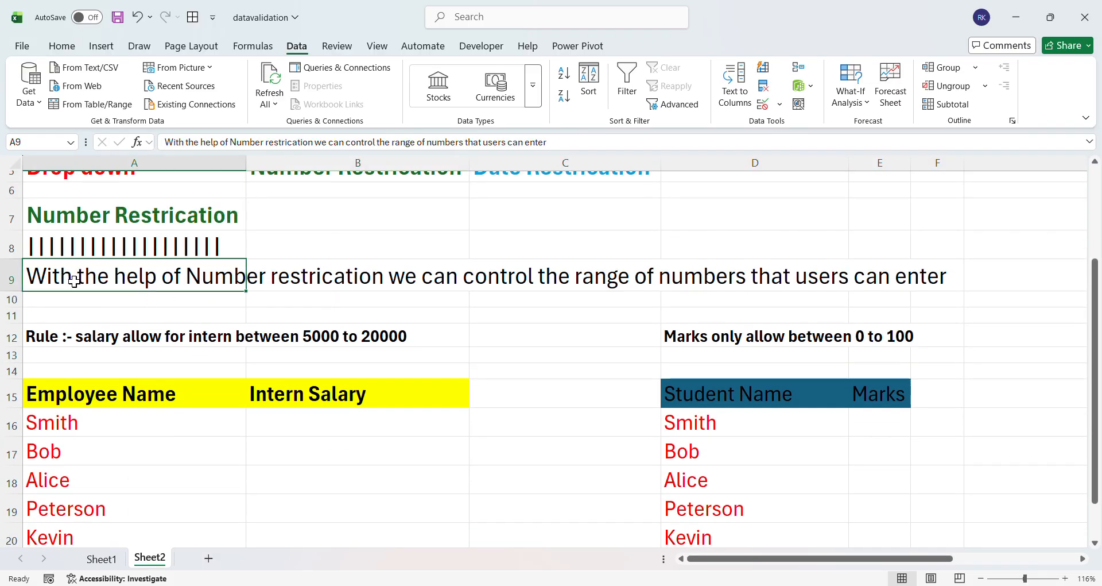
left_click(92, 313)
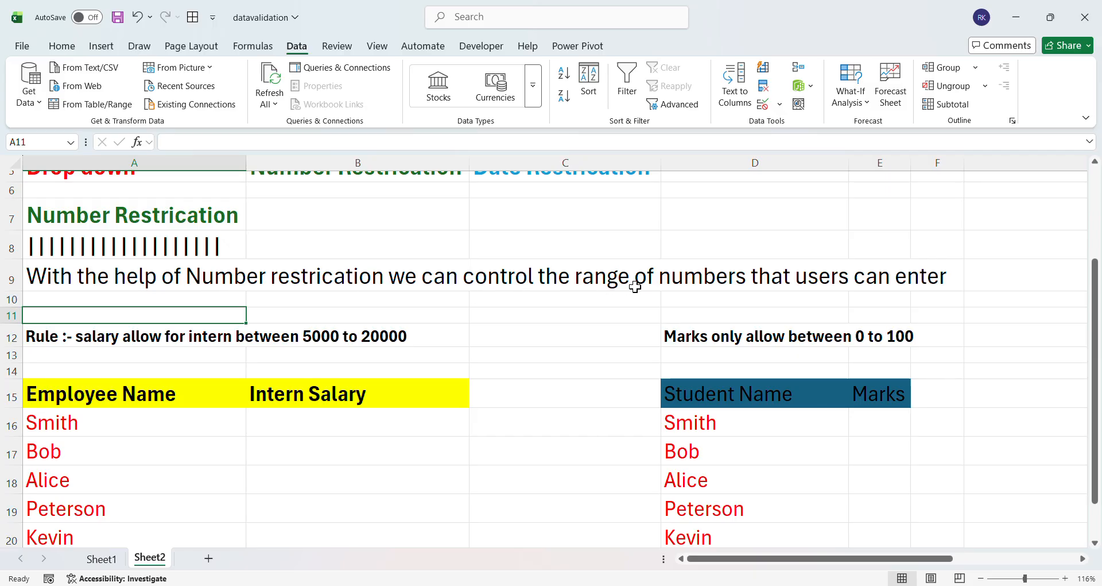
left_click(692, 309)
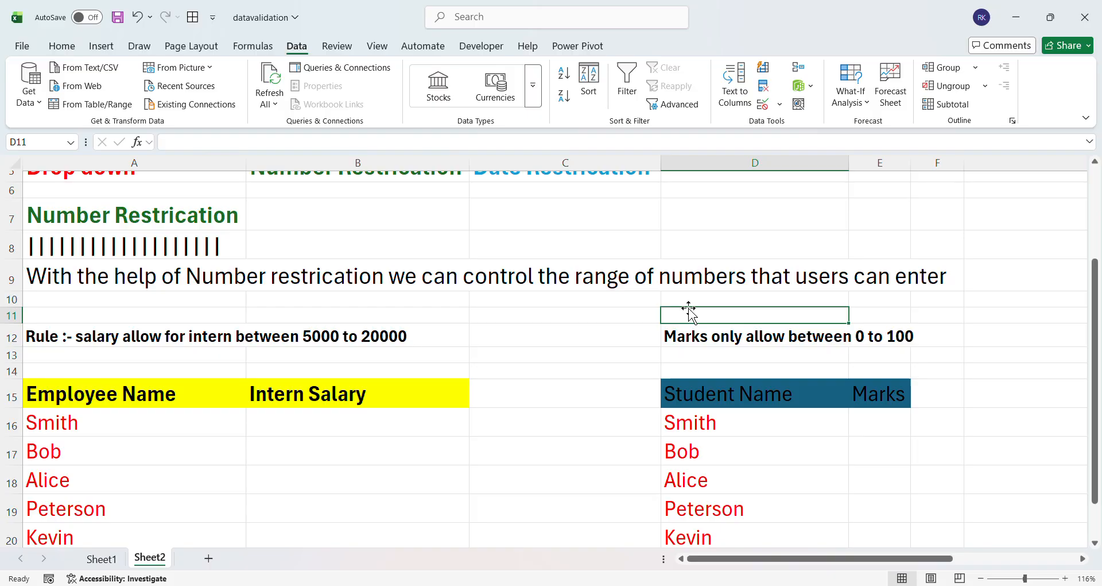
left_click(759, 399)
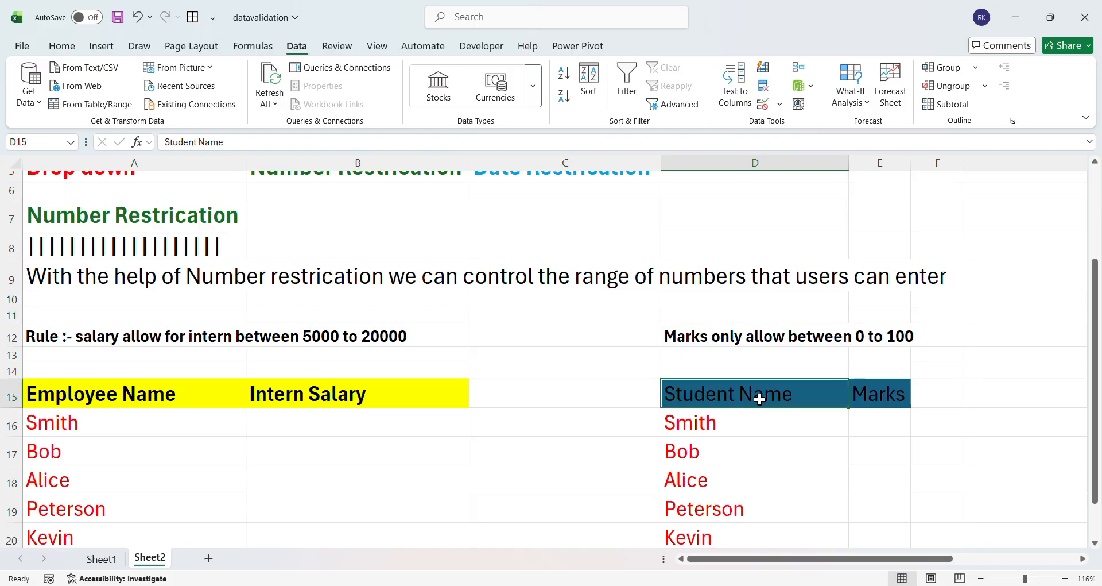
left_click(854, 396)
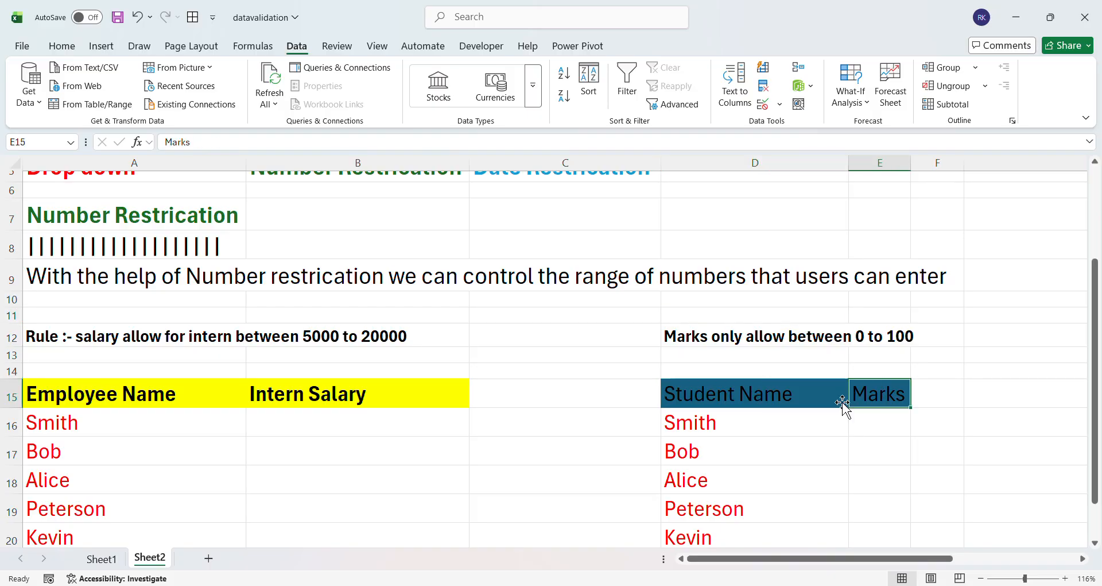
left_click(751, 430)
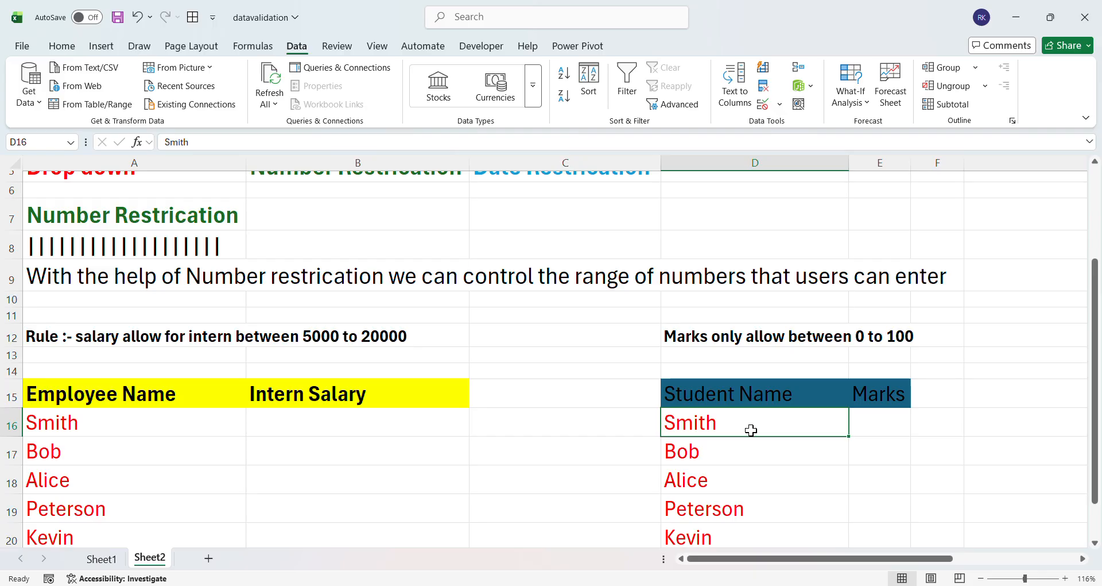
left_click(883, 422)
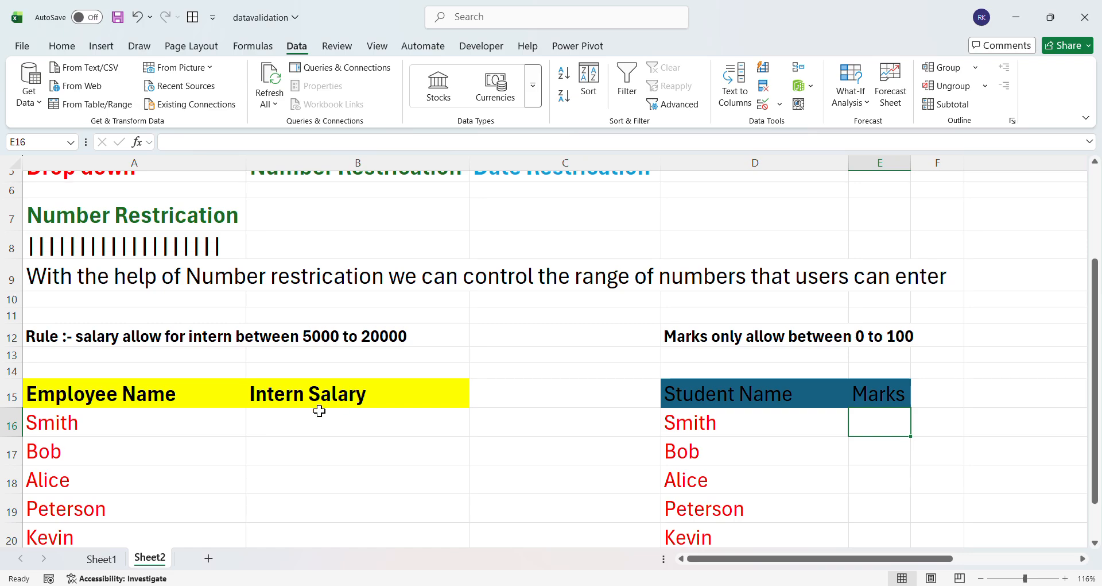
Examine the intern salary rule in row 12 and the employee table it applies to.
left_click(294, 411)
left_click(319, 393)
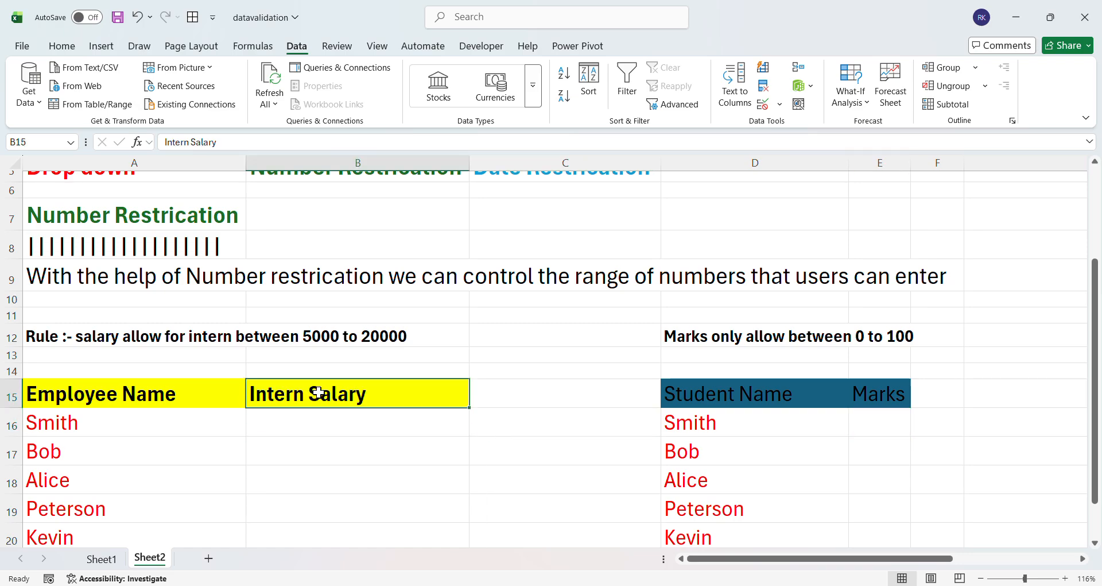
left_click(238, 338)
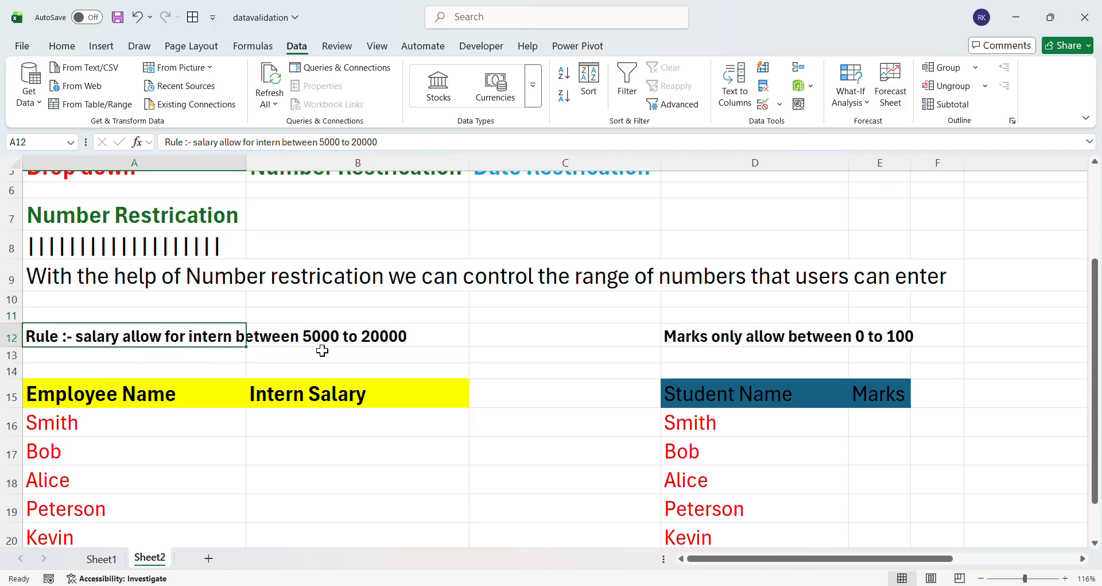
left_click(504, 343)
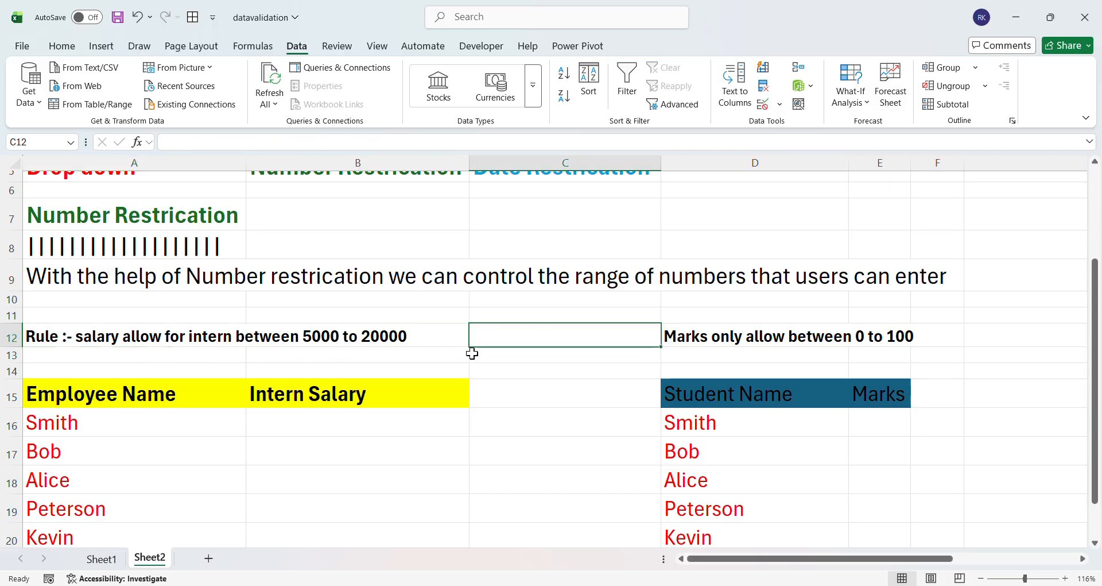
left_click(153, 394)
scroll(153, 394, "down", 2)
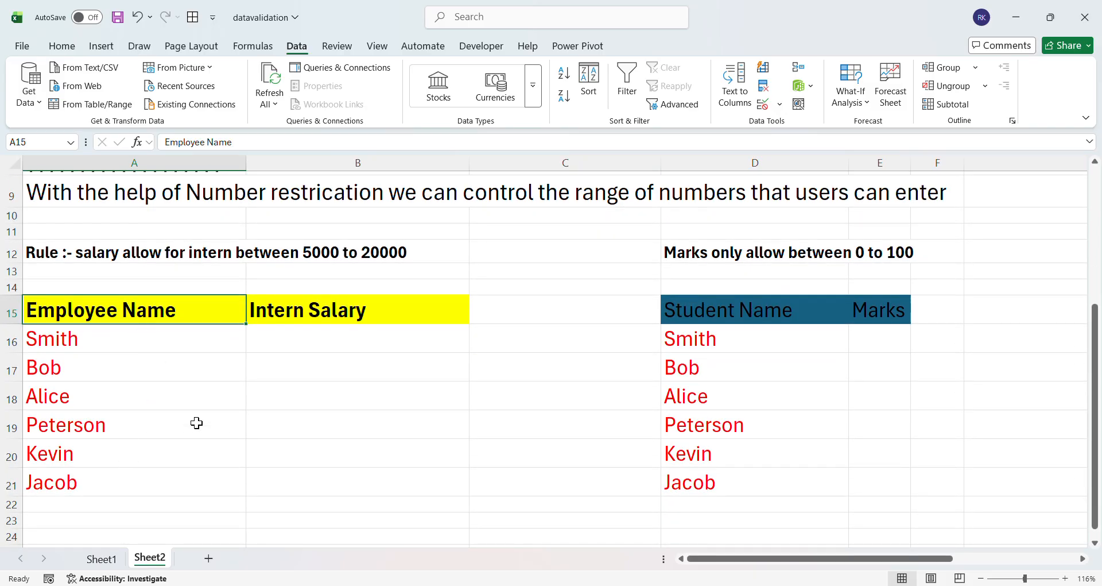
scroll(268, 397, "up", 1)
left_click(307, 353)
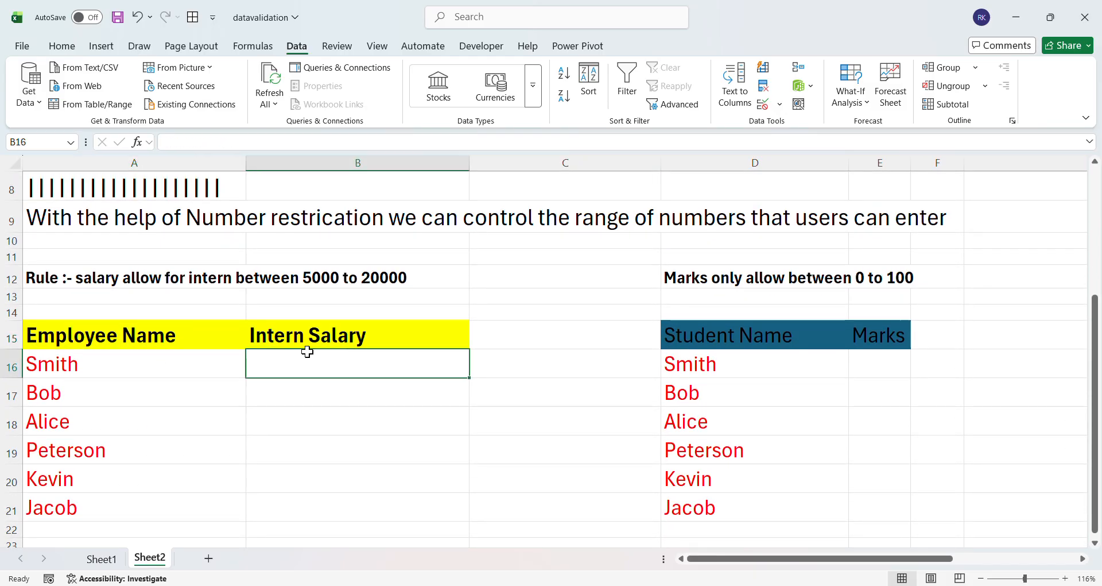
scroll(307, 351, "up", 1)
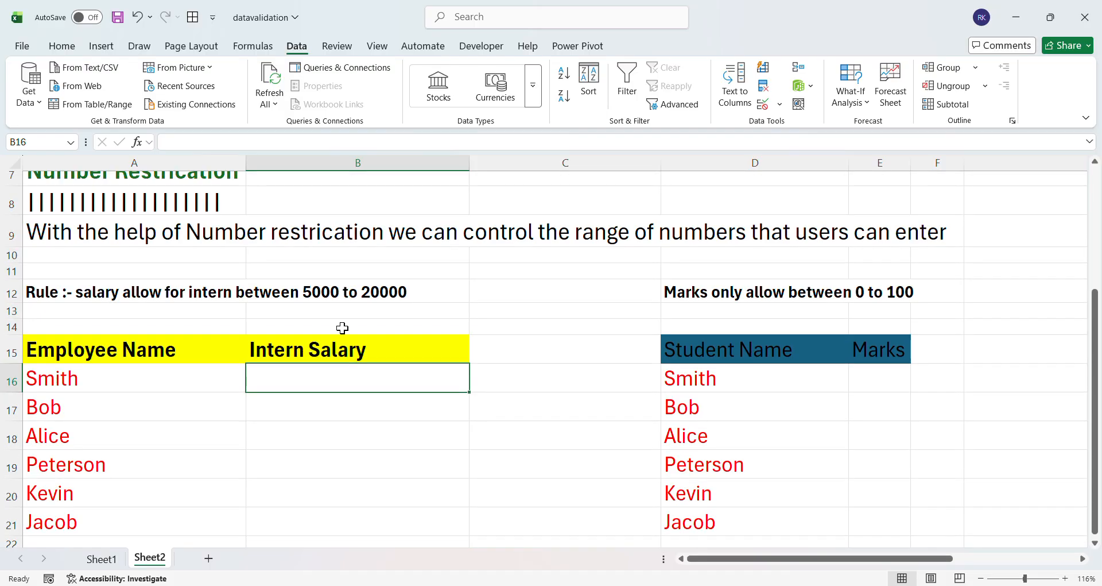
left_click(476, 325)
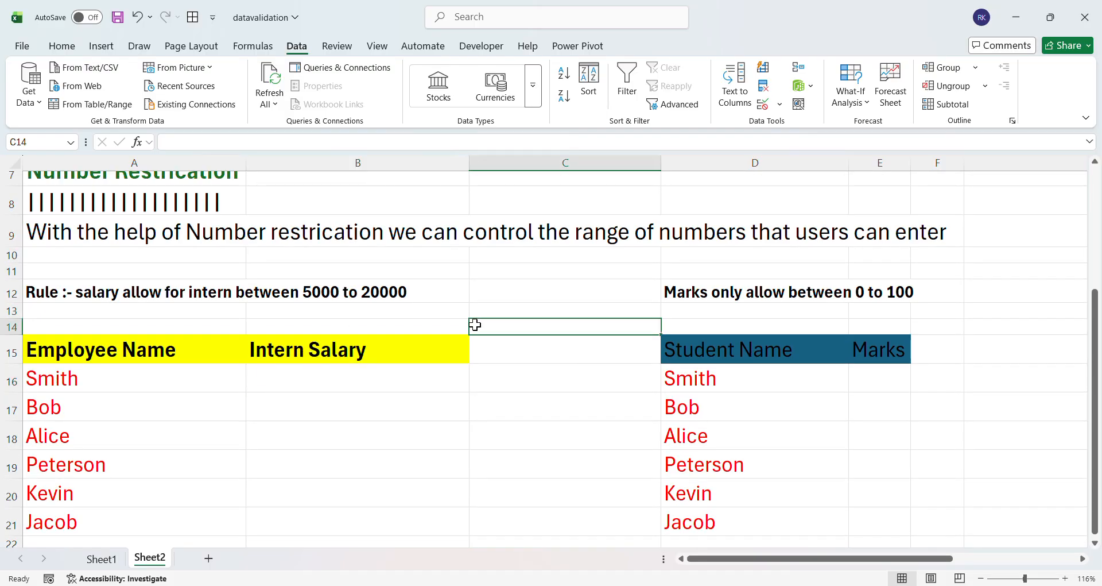
left_click(317, 378)
scroll(317, 376, "up", 1)
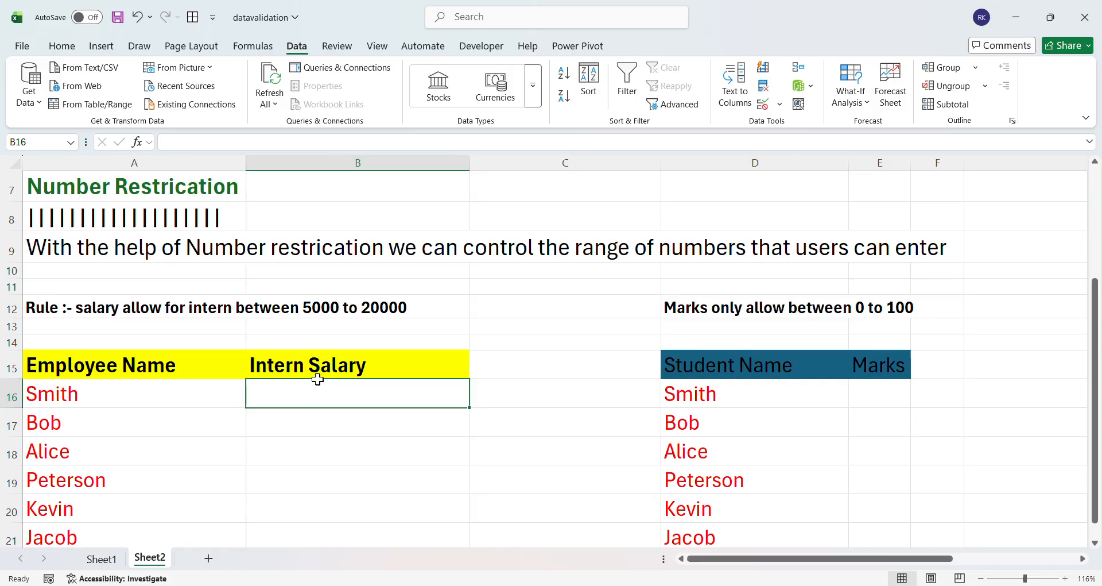
scroll(318, 376, "up", 1)
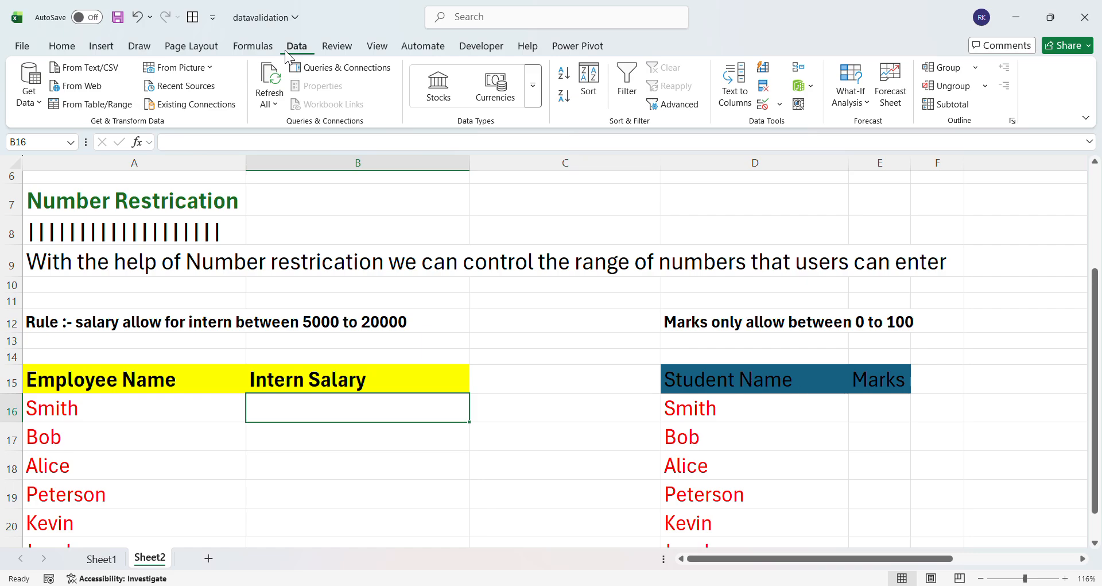
left_click(779, 104)
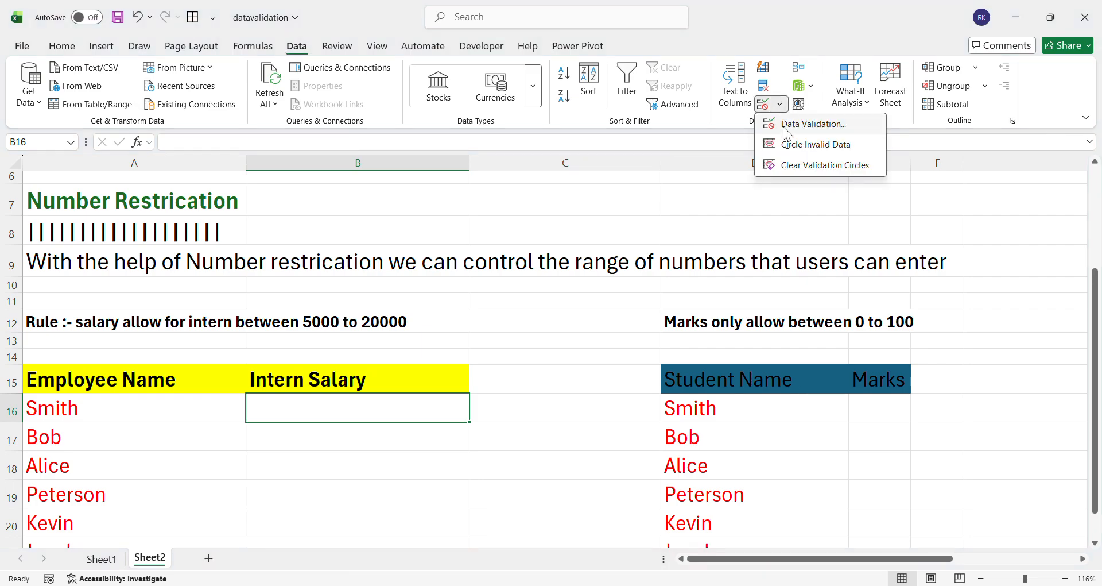
left_click(787, 129)
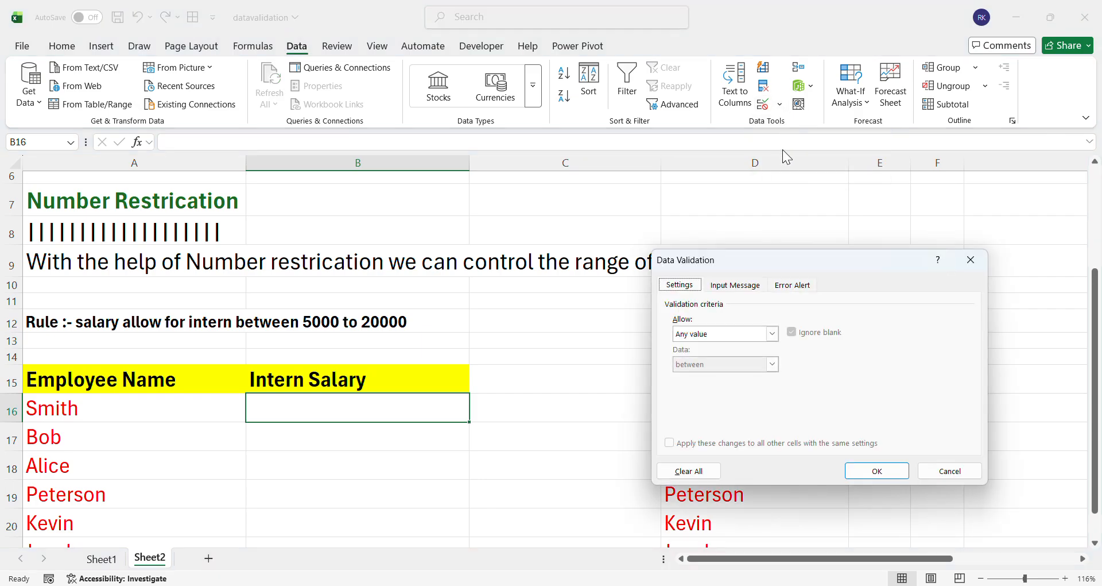
left_click(772, 334)
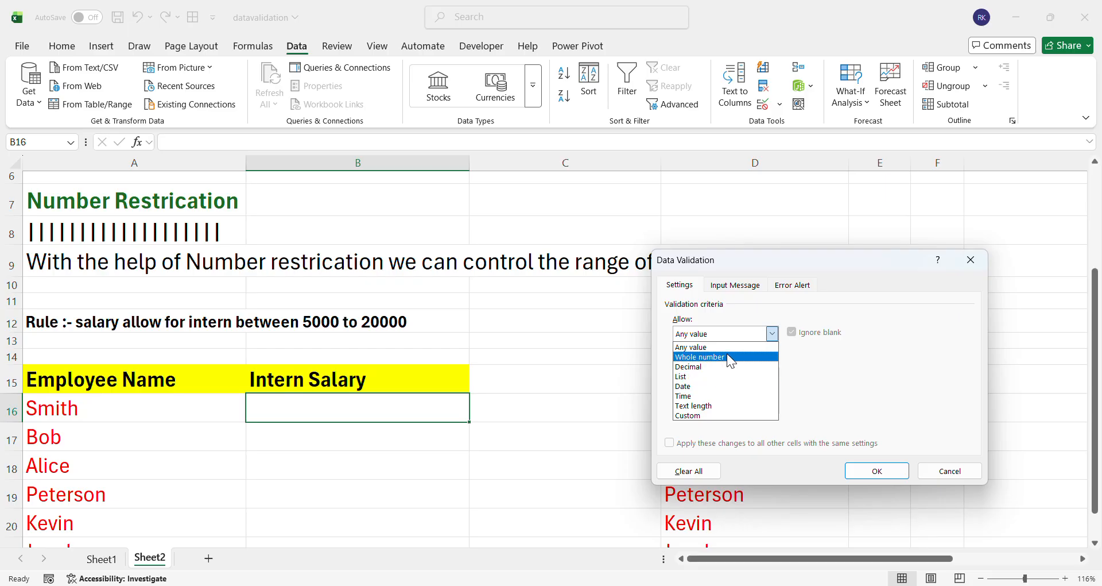
left_click(948, 470)
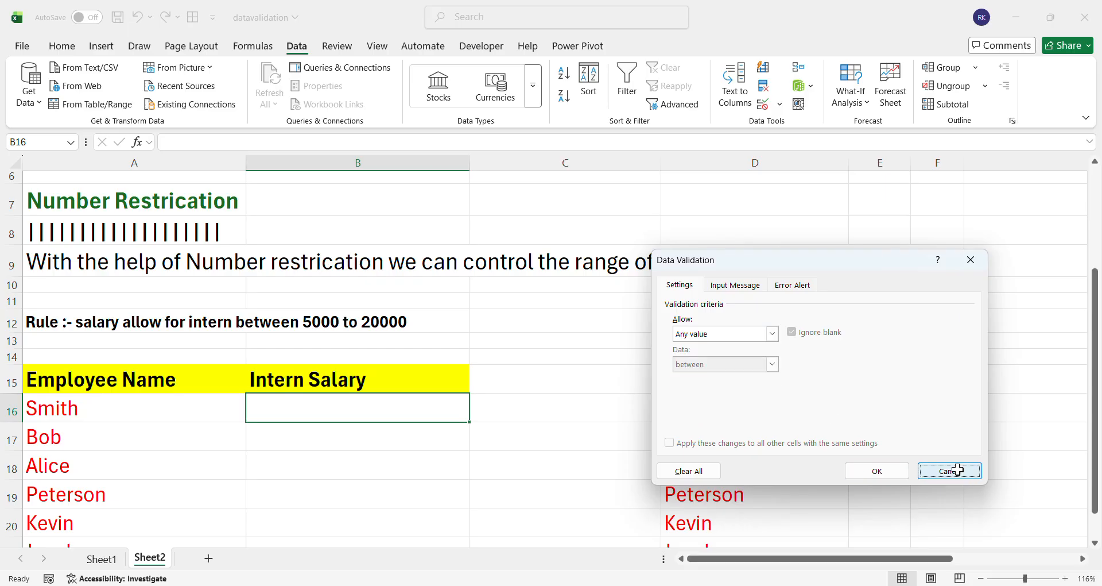
Examine the employee table's headers and the empty Intern Salary cells in B16:B21.
scroll(442, 360, "down", 1)
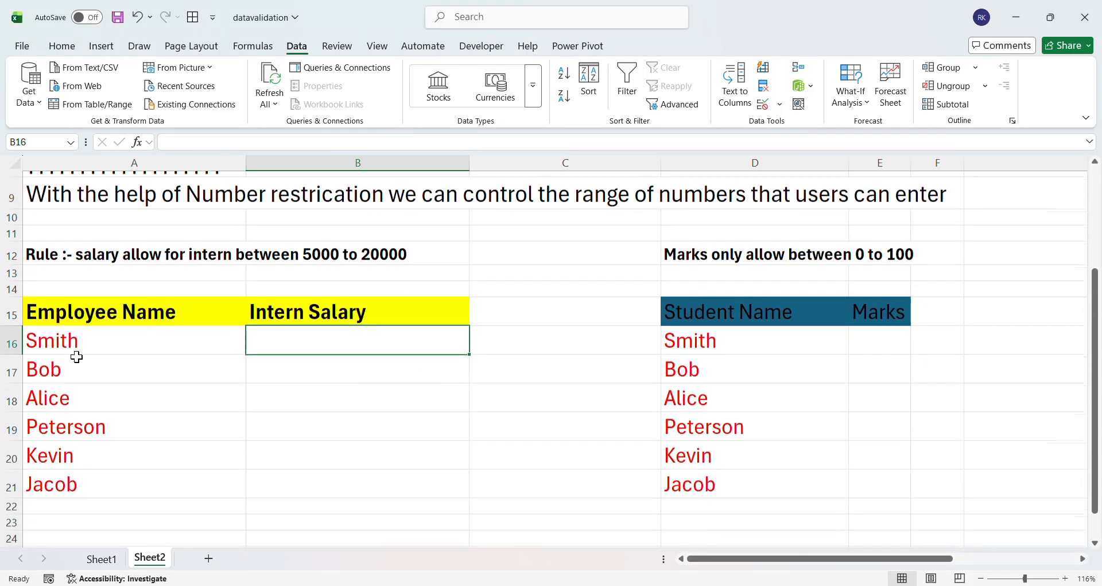
left_click(180, 303)
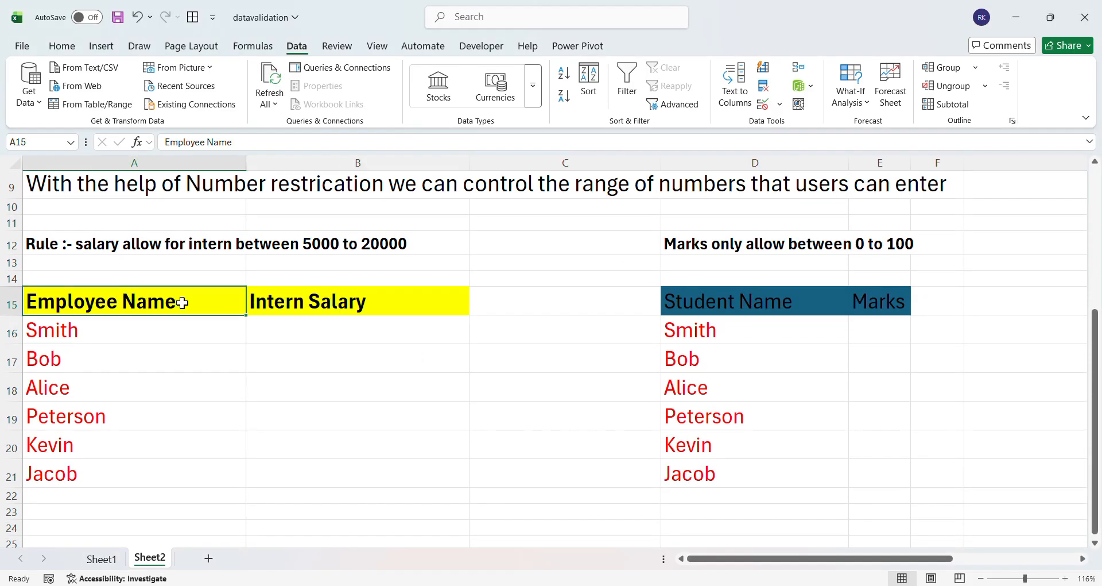
left_click(293, 312)
left_click(284, 330)
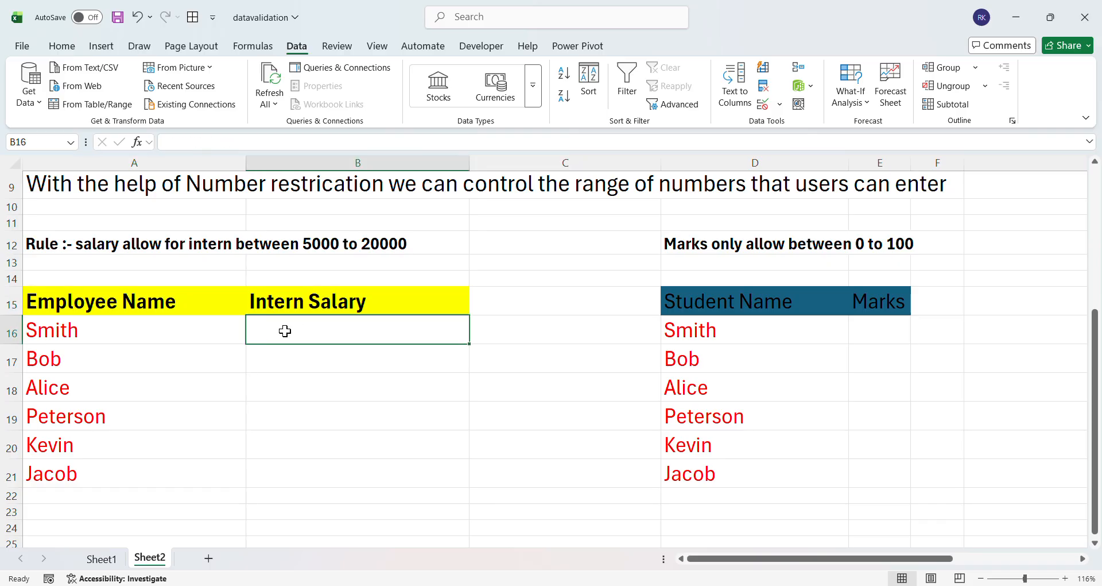
key("shift+Down")
key("shift+Down")
key("shift+Down")
key("shift+Down")
key("shift+Down")
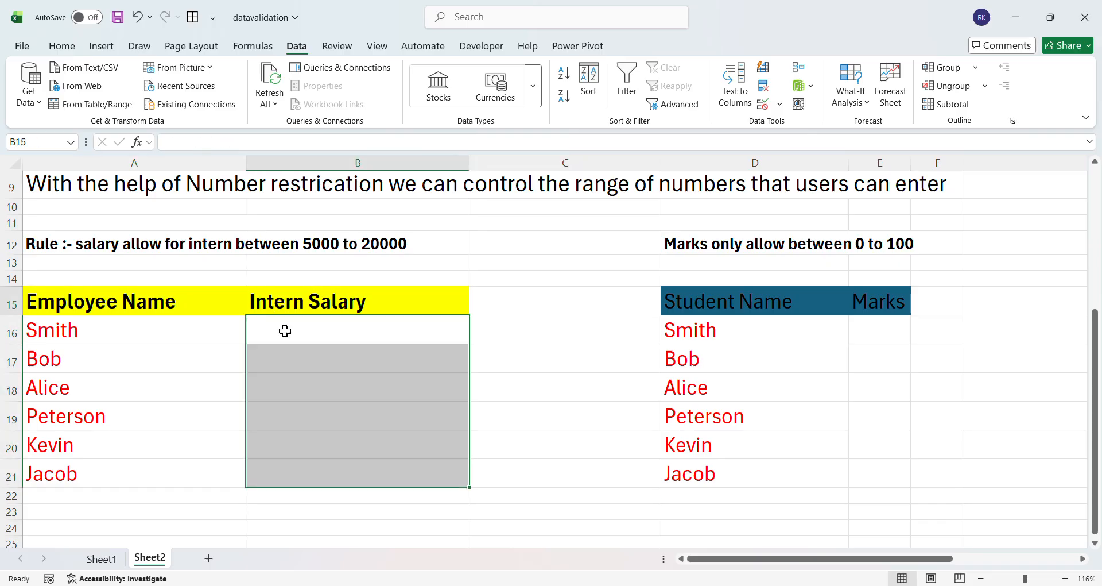
left_click(285, 331)
key("shift+Down")
key("shift+Down")
key("shift+Down")
key("shift+Down")
key("shift+Down")
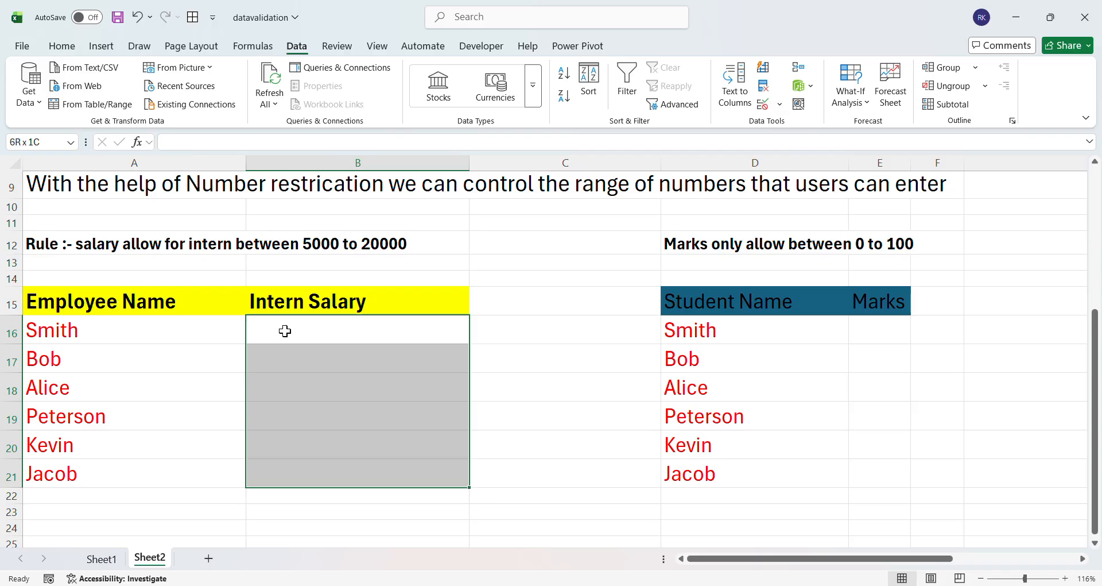
left_click(117, 329)
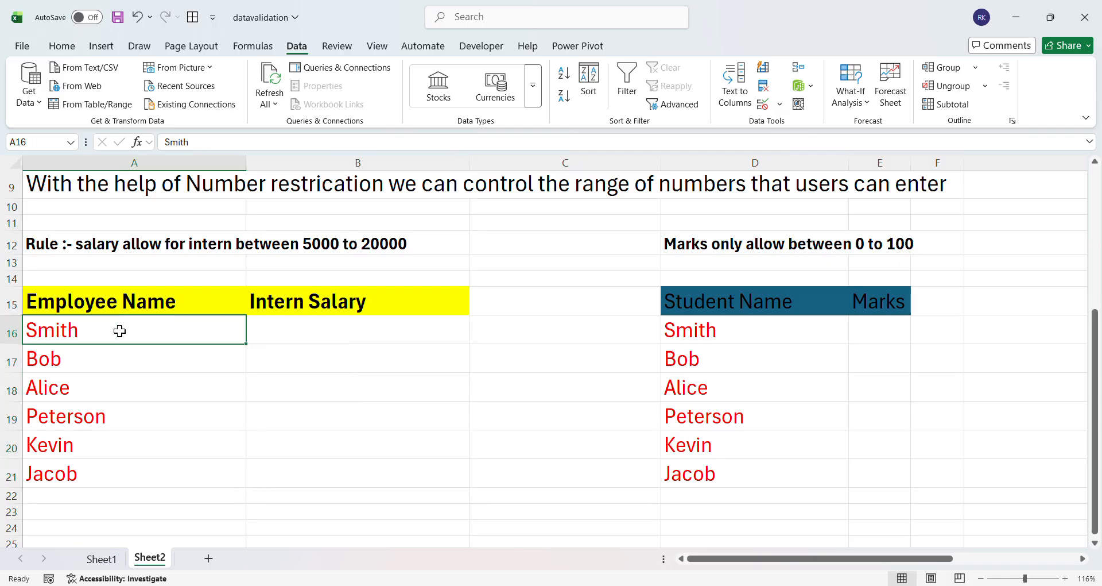
Set the data validation for the Intern Salary cells B16:B21 to allow whole numbers.
key("Down")
key("Down")
key("Down")
key("Down")
key("Down")
key("Down")
key("Right")
key("Up")
key("shift+Up")
key("shift+Up")
key("shift+Up")
key("shift+Up")
key("shift+Up")
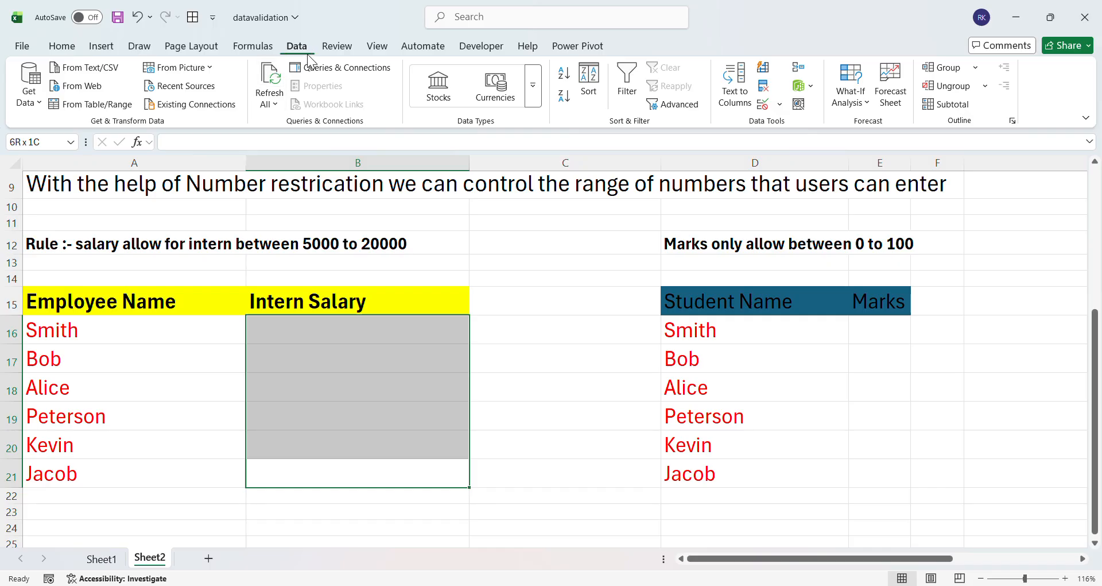
left_click(774, 107)
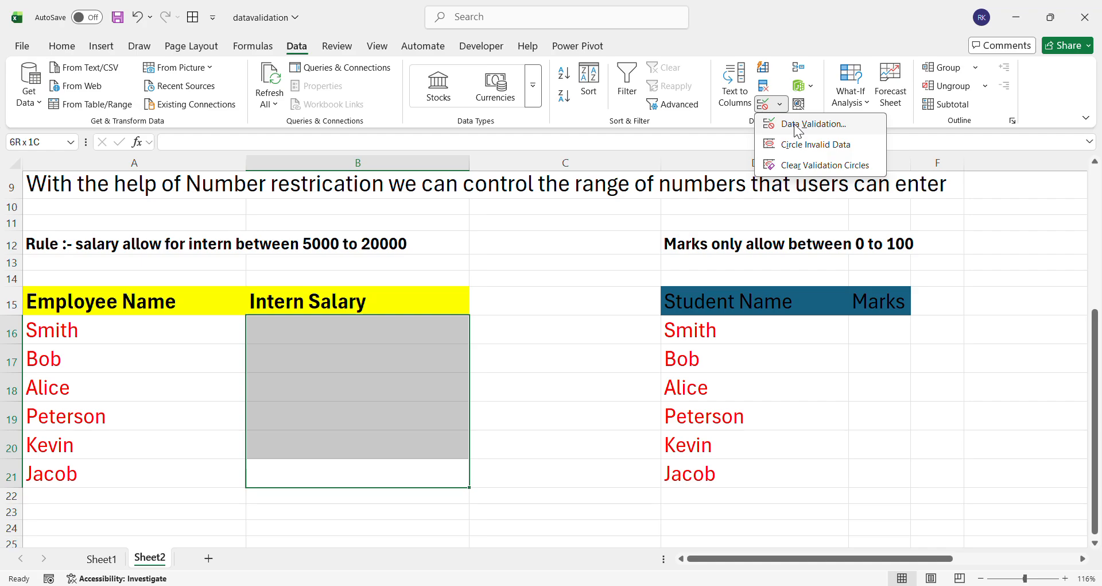
left_click(797, 125)
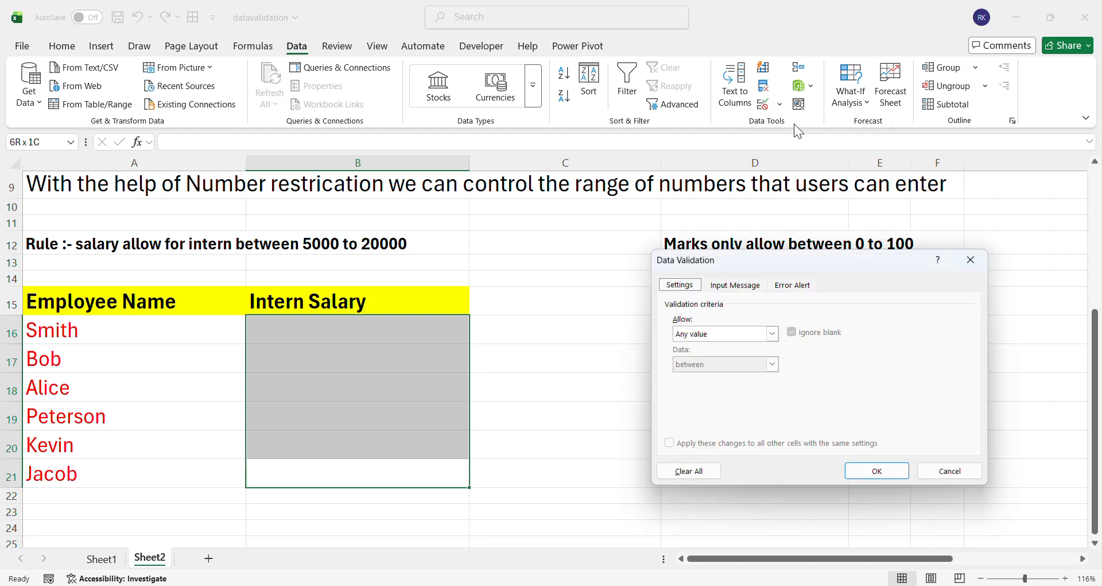
left_click(772, 335)
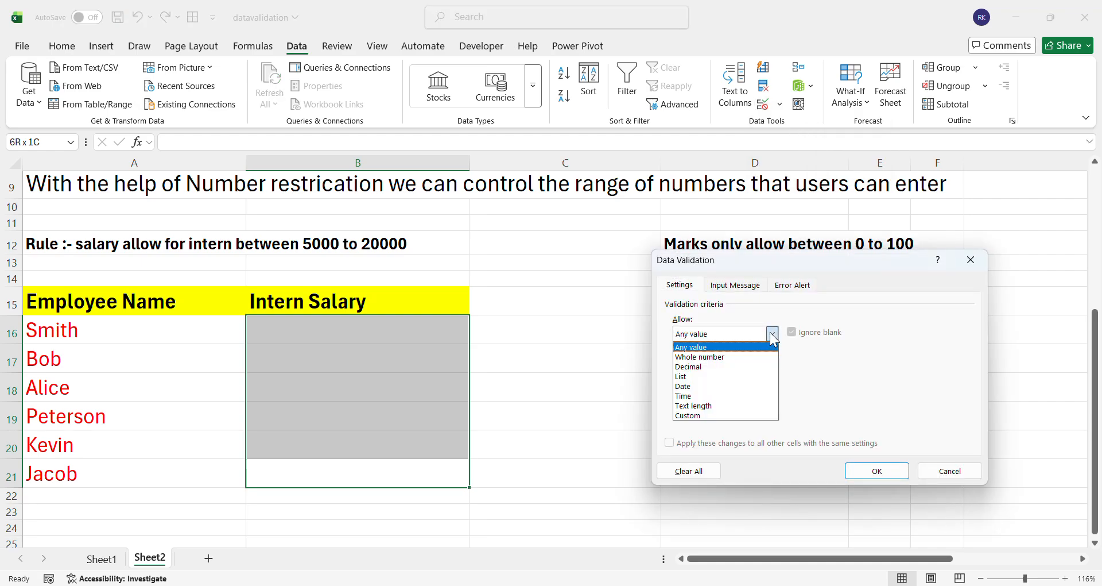
left_click(729, 357)
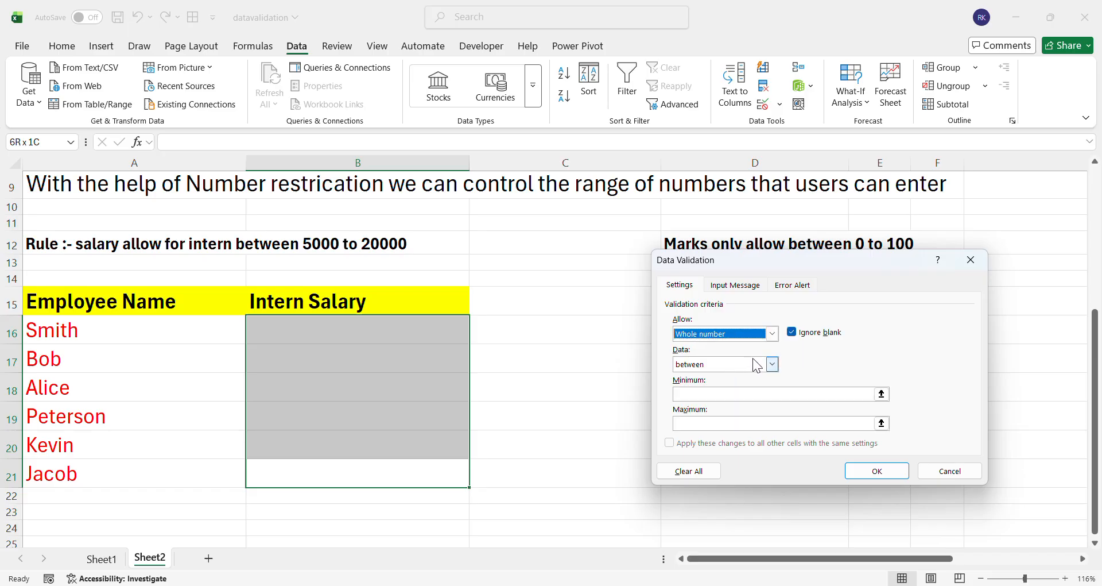
Limit the whole numbers to between a minimum of 5000 and a maximum of 20000 and apply the rule.
left_click(772, 364)
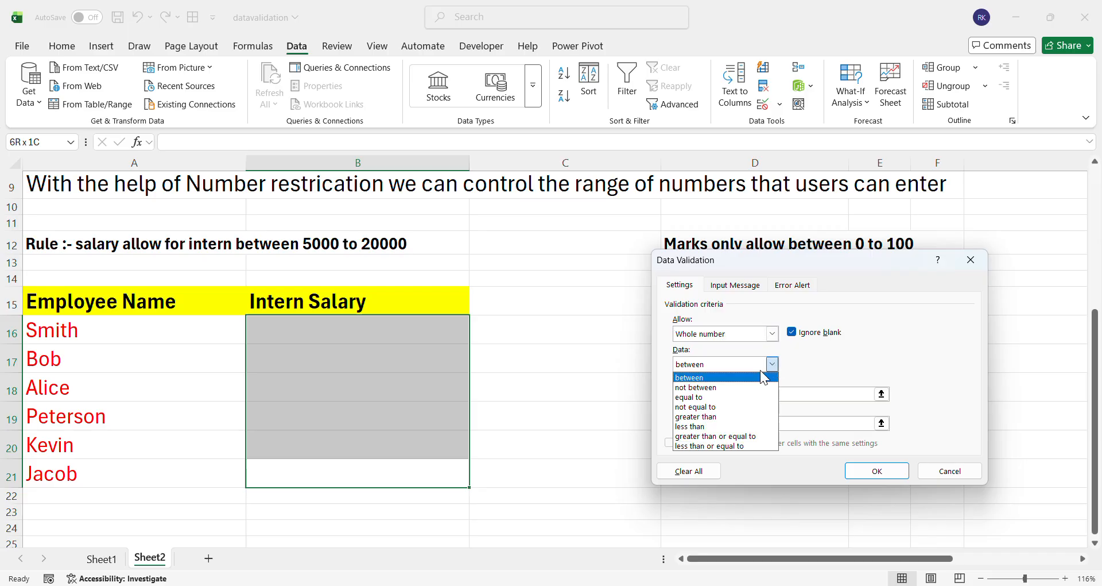
left_click(699, 377)
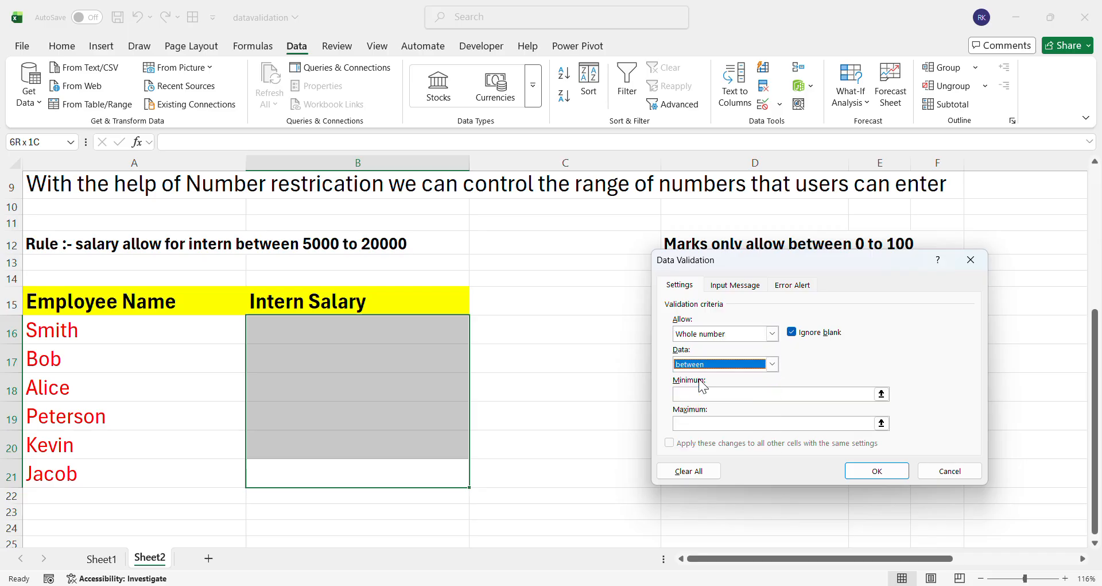
left_click(690, 393)
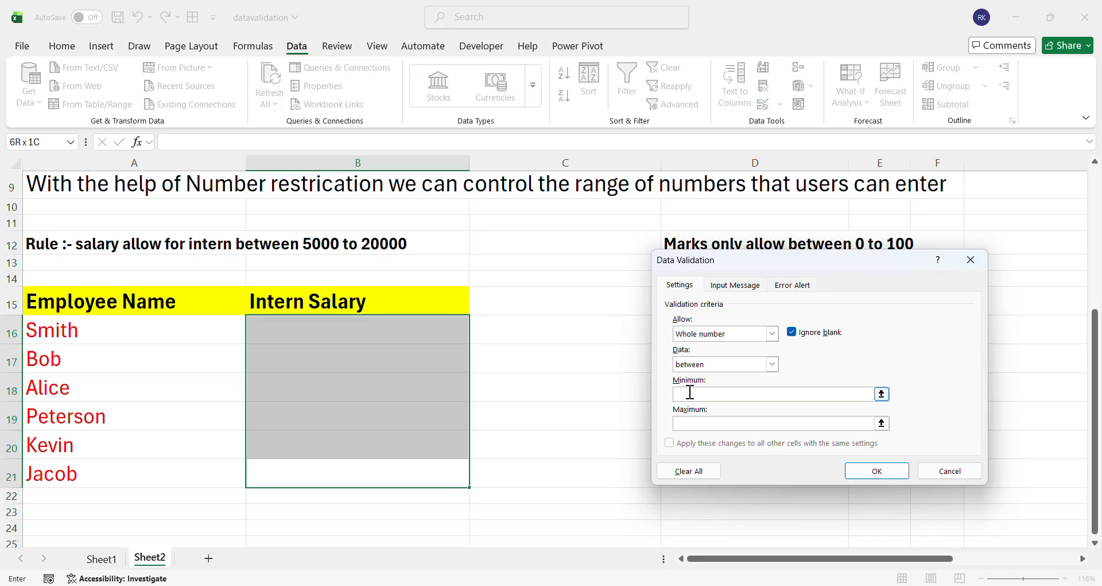
type("5000")
left_click(692, 423)
type("20000")
left_click(877, 471)
Enter an intern salary of 5000 in cell B16.
left_click(438, 339)
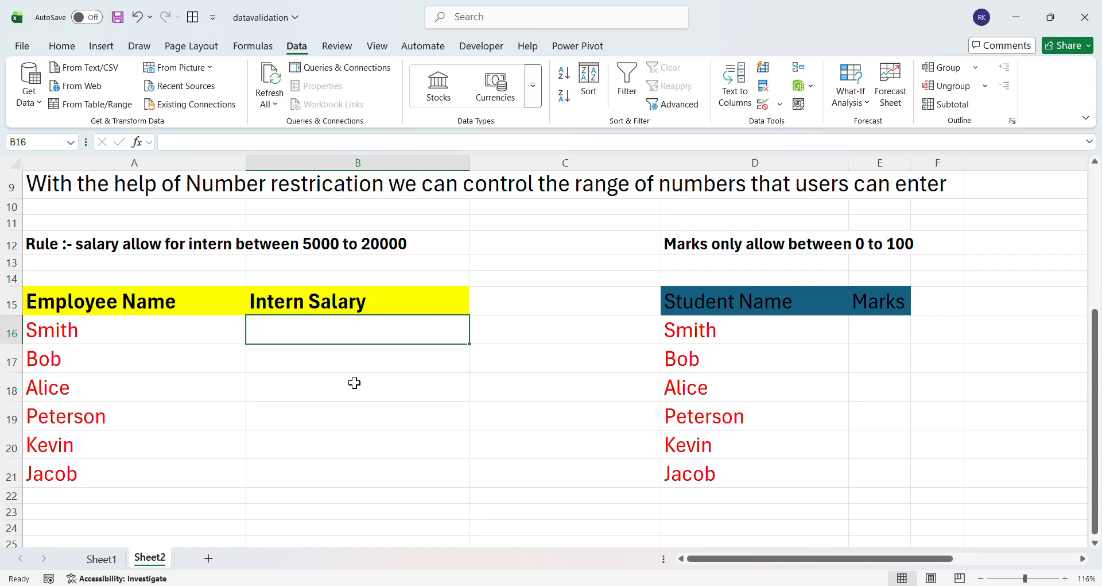
key("Return")
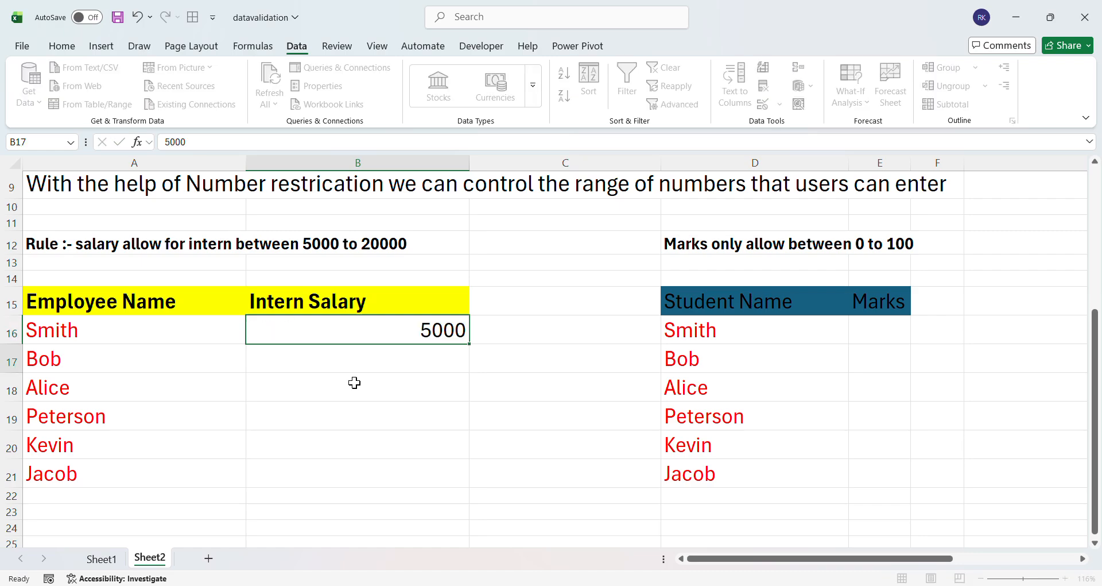
key("Up")
key("Down")
Test the salary rule's lower limit by trying to enter 1200 in cell B17.
type("12")
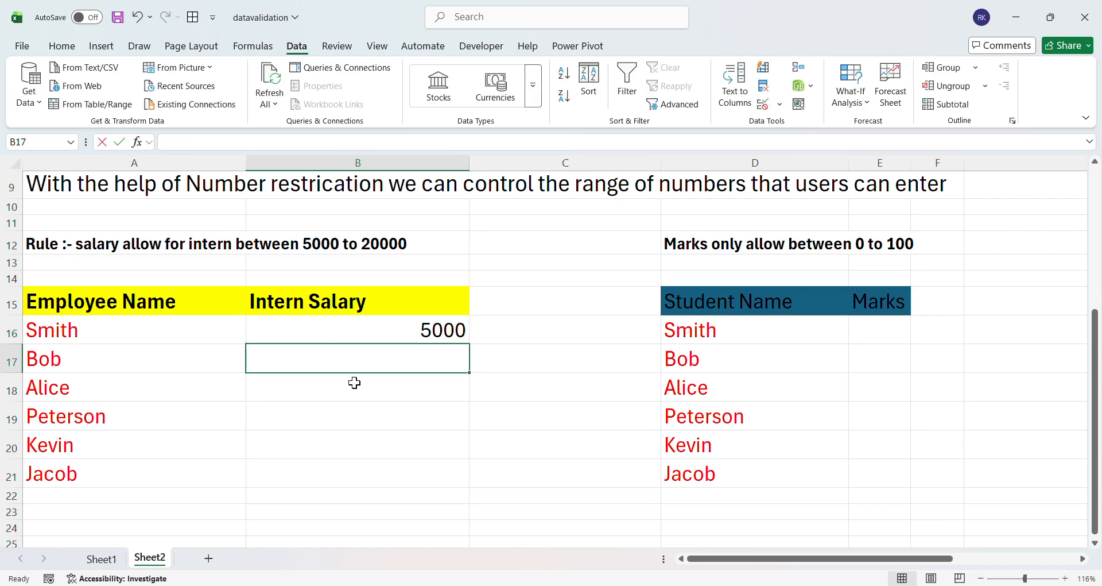
type("00")
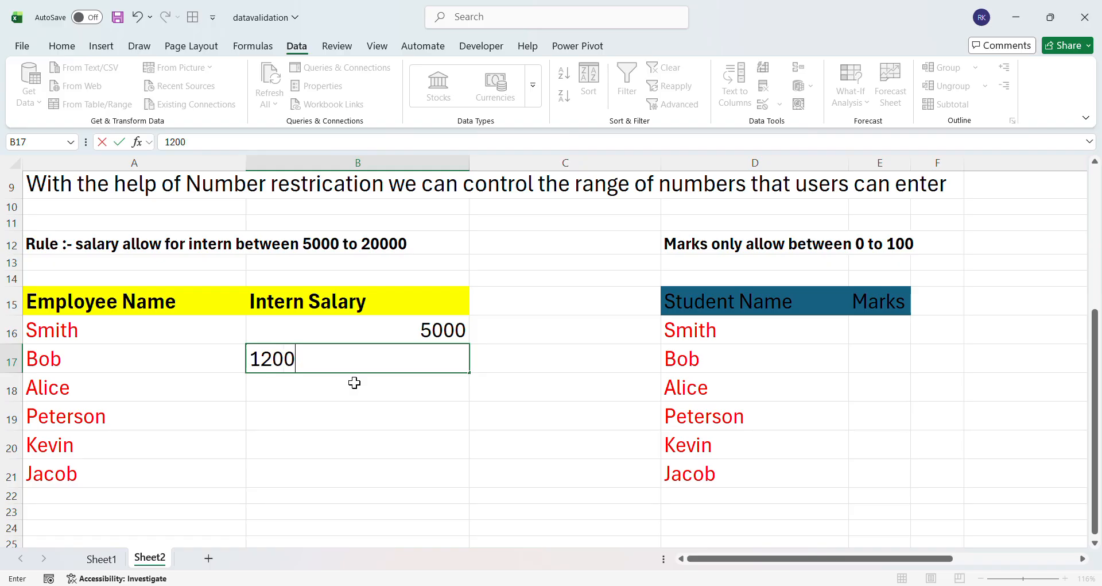
key("Return")
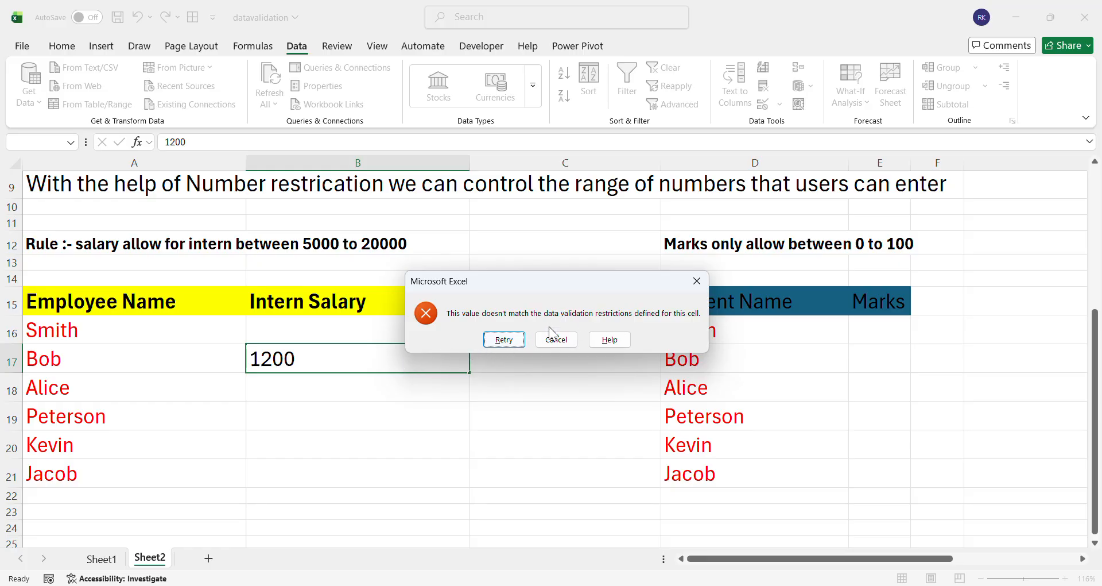
left_click(697, 281)
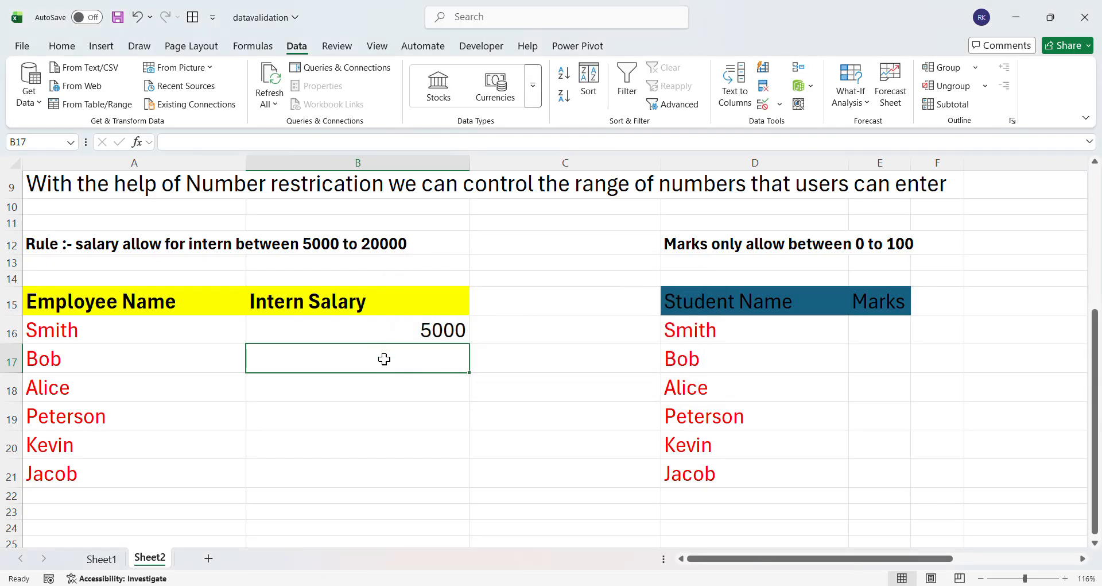
Enter intern salaries of 8000 in cell B17 and 20000 in cell B18.
type("8000")
key("Return")
type("2000")
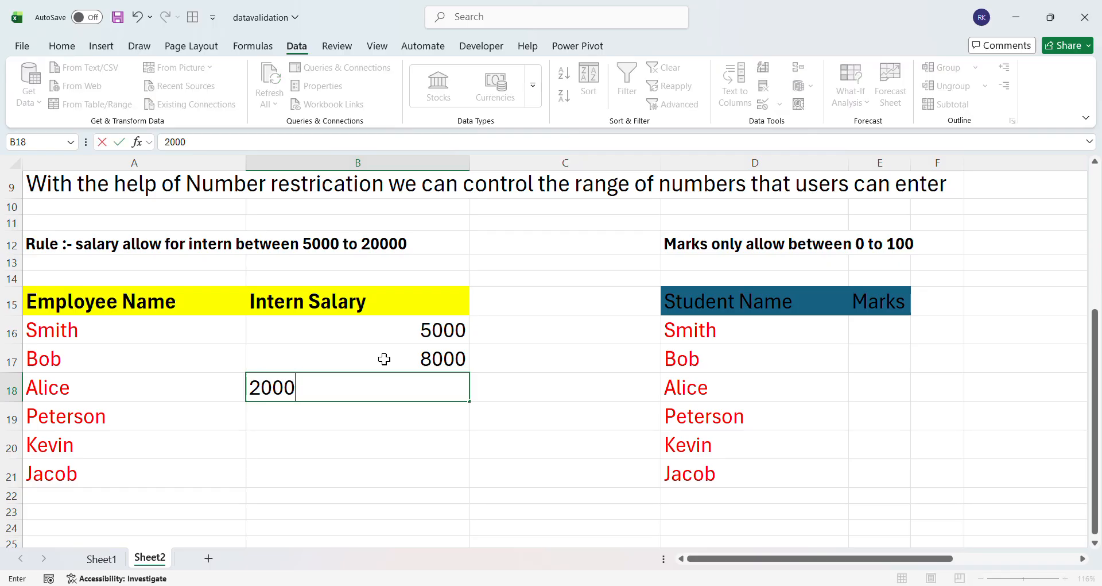
type("0")
key("Return")
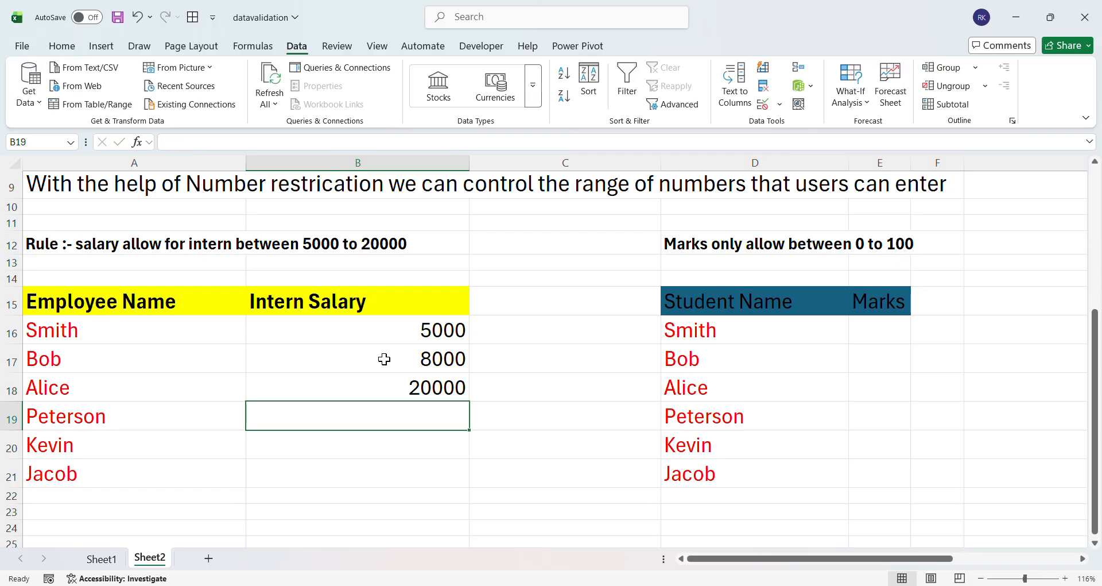
Test the salary rule's upper limit by trying to enter 21000 in cell B19.
type("21000")
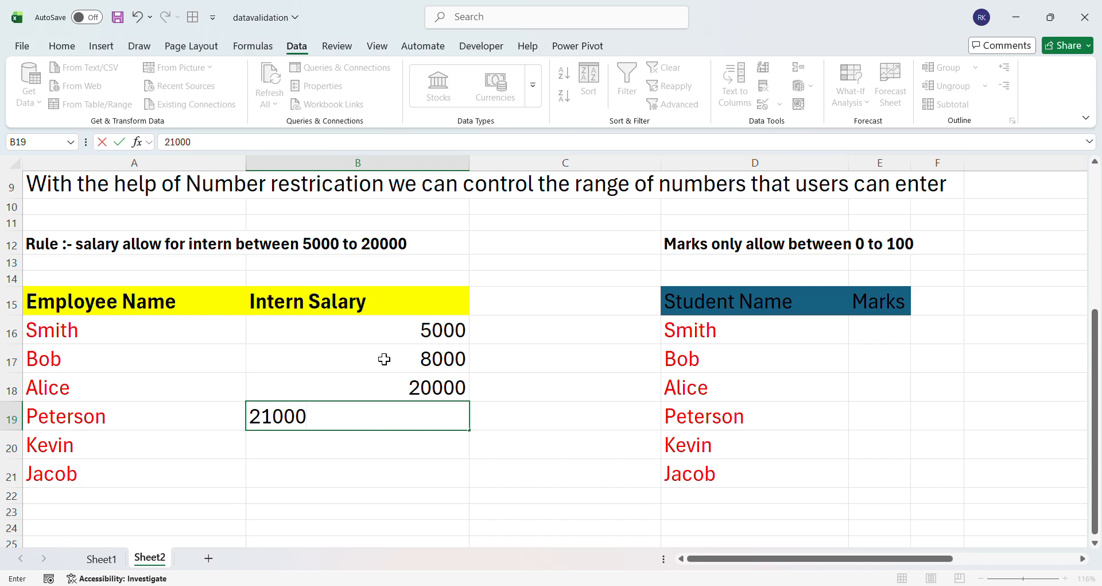
key("Return")
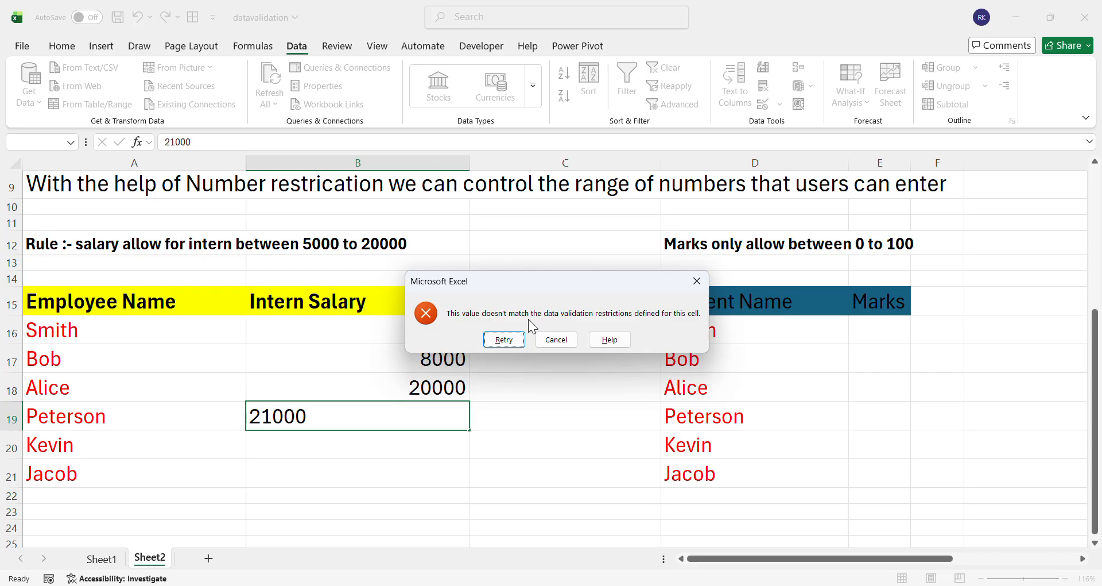
left_click(690, 281)
Clear all data validation from the Intern Salary cells B16:B21.
left_click(412, 328)
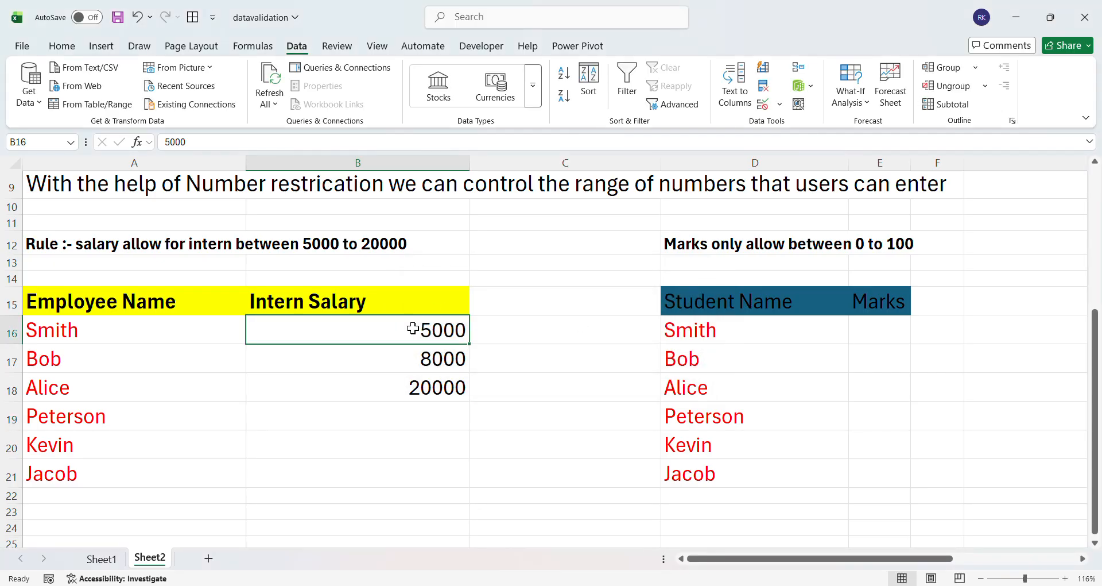
key("shift+Down")
key("shift+Down")
key("shift+Down")
key("shift+Down")
key("shift+Down")
key("Up")
key("Down")
key("shift+Down")
key("shift+Down")
key("shift+Down")
key("shift+Down")
key("shift+Down")
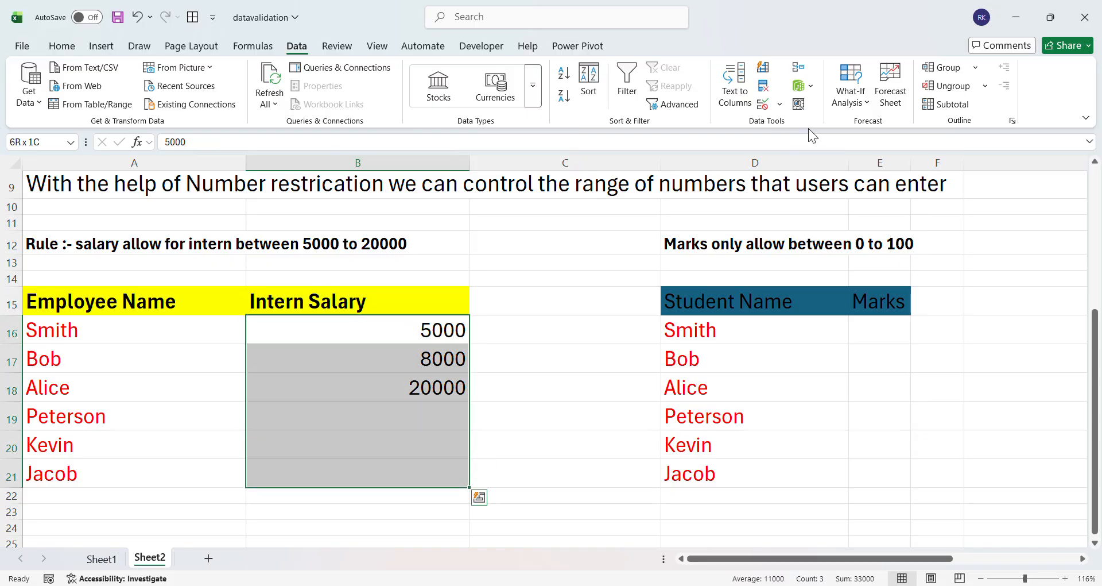
left_click(779, 105)
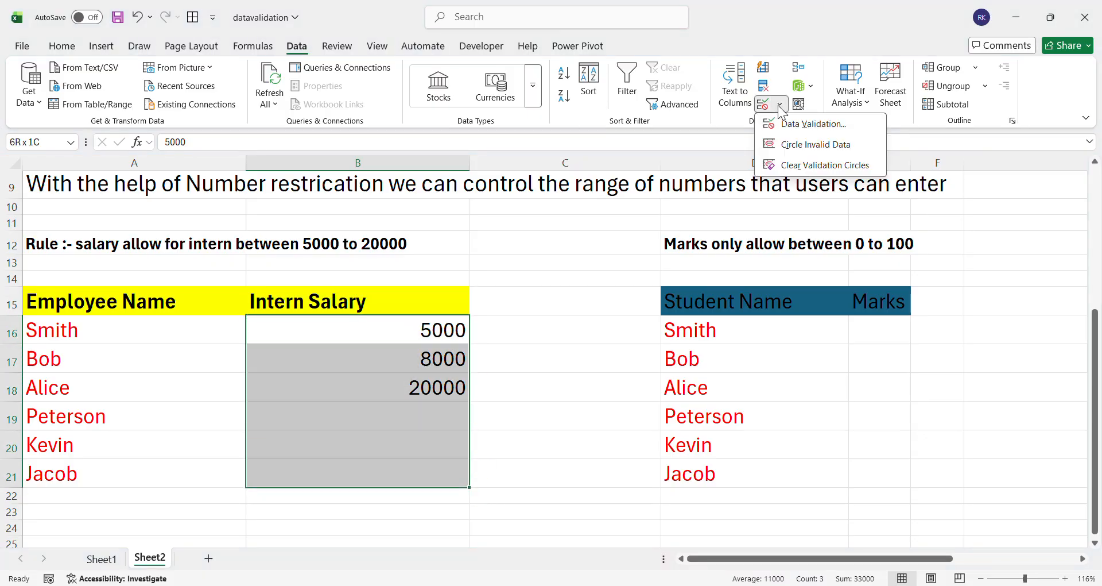
left_click(804, 122)
left_click(686, 471)
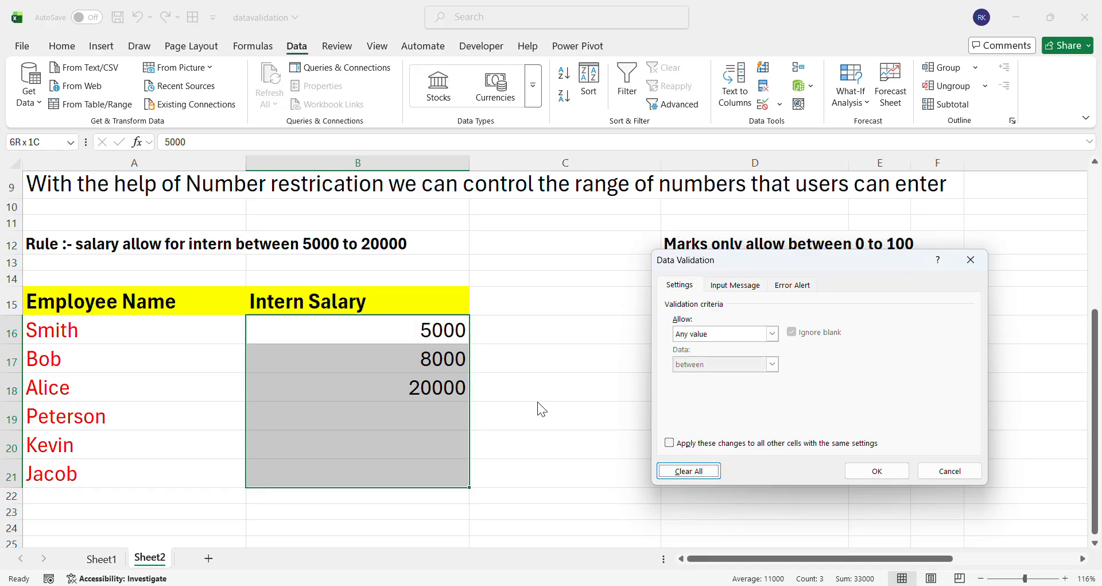
left_click(879, 470)
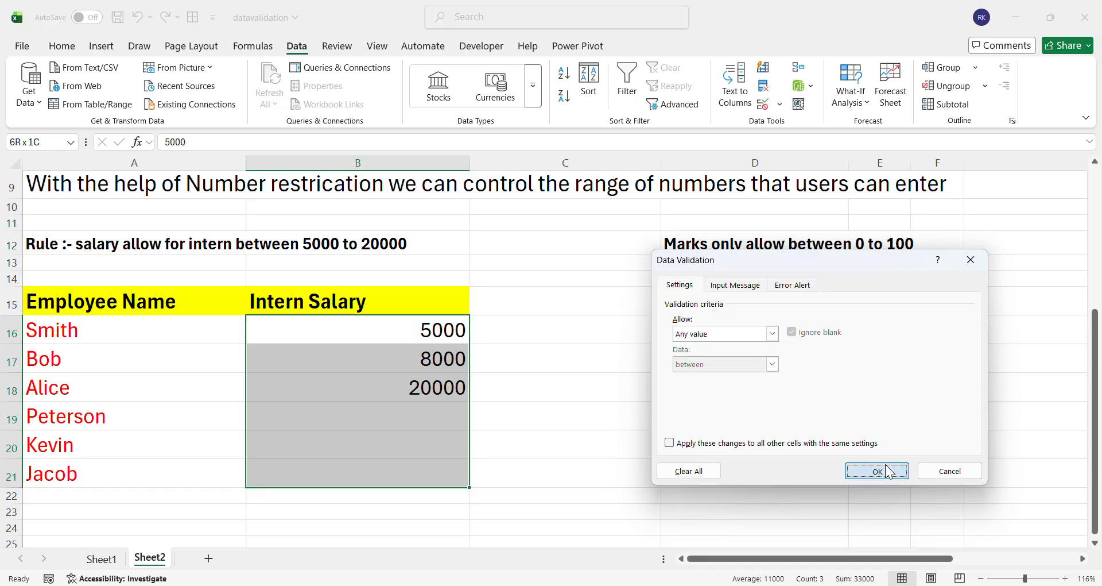
Enter intern salaries of 1222, 2000 and 21000 in cells B19, B20 and B21.
left_click(410, 417)
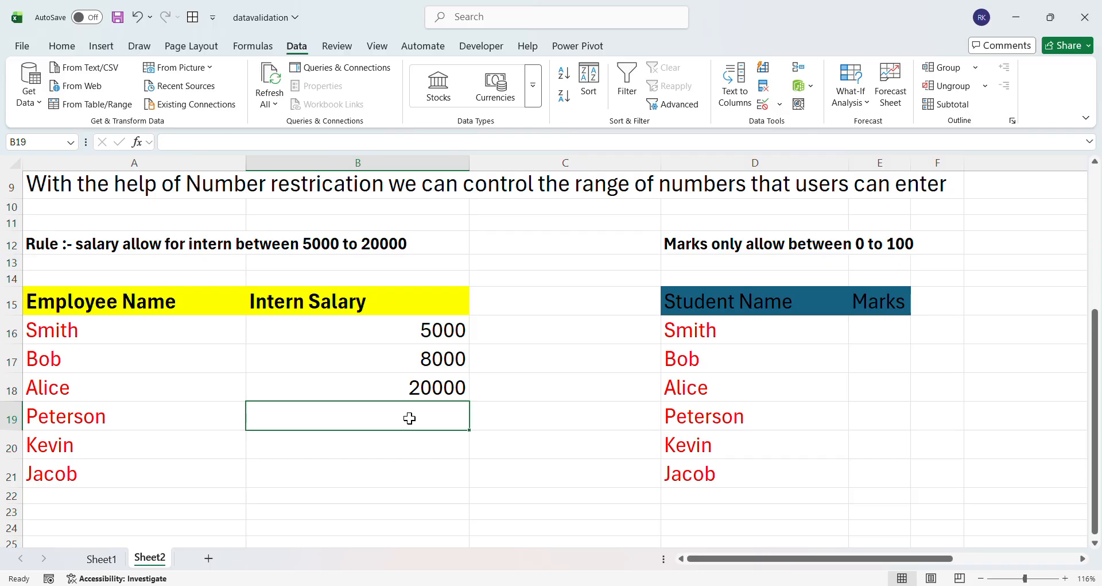
type("1222")
key("Return")
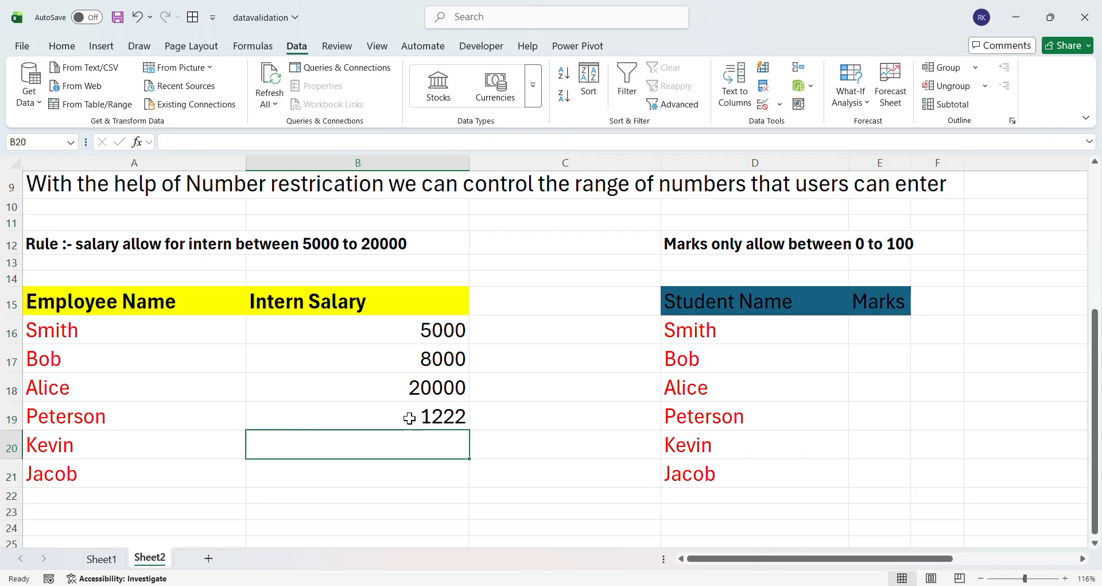
type("2000")
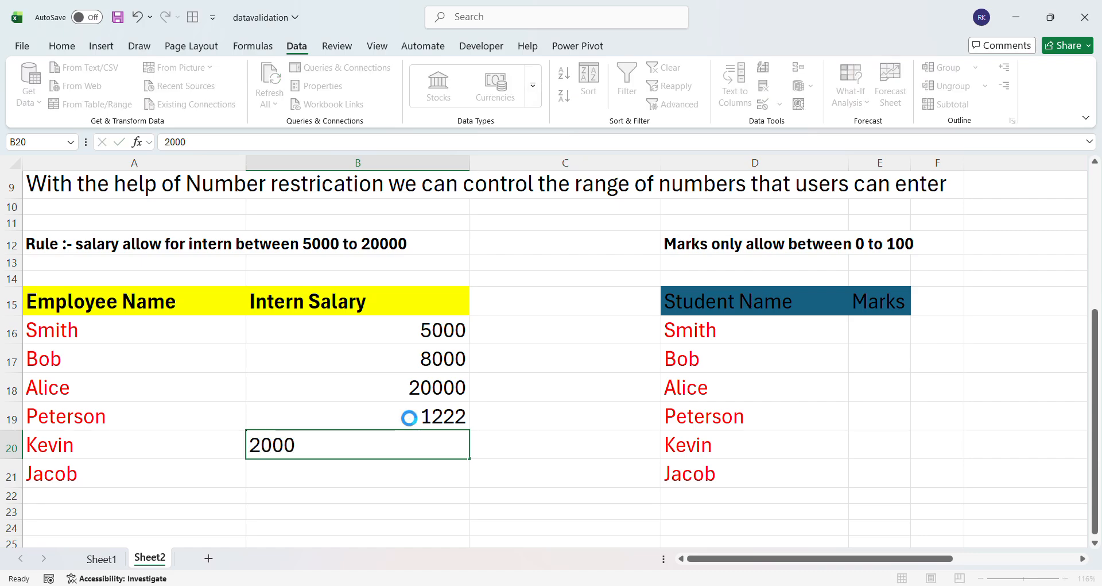
key("Return")
type("21000")
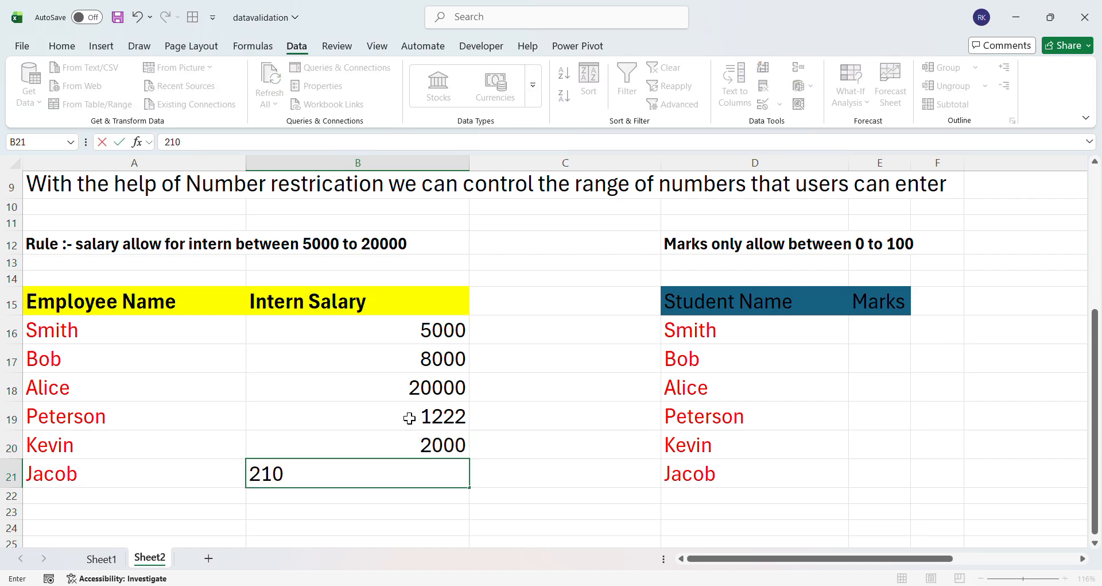
key("Return")
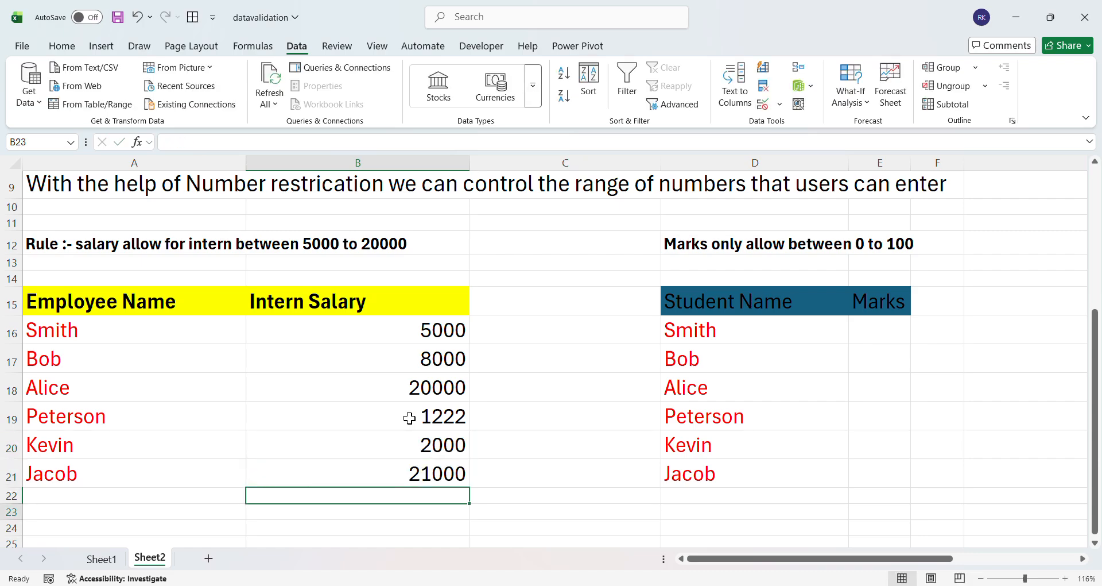
Delete all the intern salaries in cells B16:B21.
key("Up")
key("shift+Up")
key("shift+Up")
key("shift+Up")
key("shift+Up")
key("shift+Up")
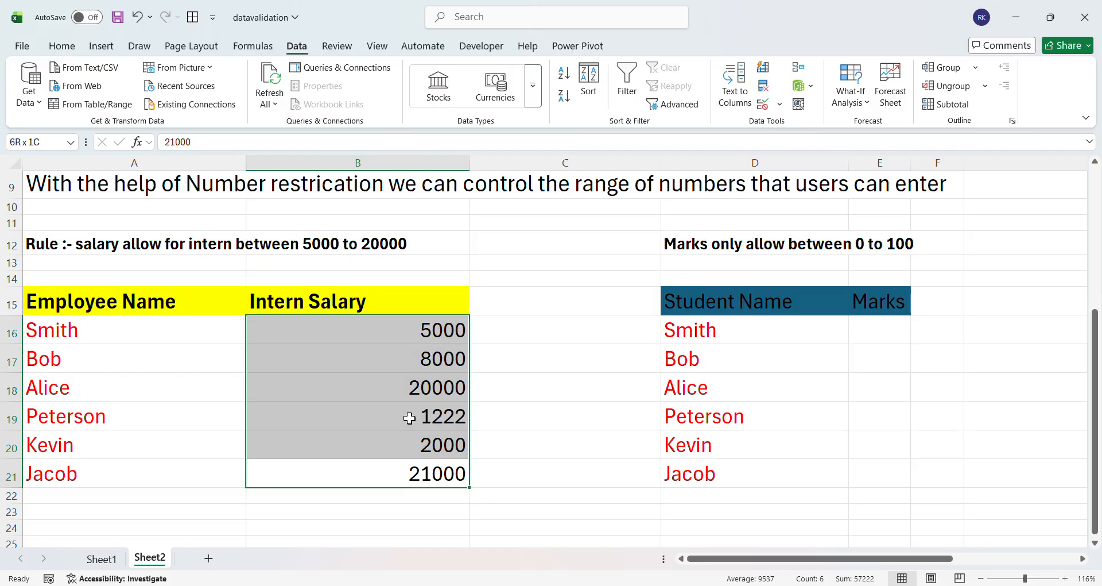
key("Delete")
Restrict the Intern Salary cells B16:B21 to whole numbers between a minimum of 5000 and a maximum of 20000.
key("Up")
key("Up")
key("Up")
key("Up")
key("Up")
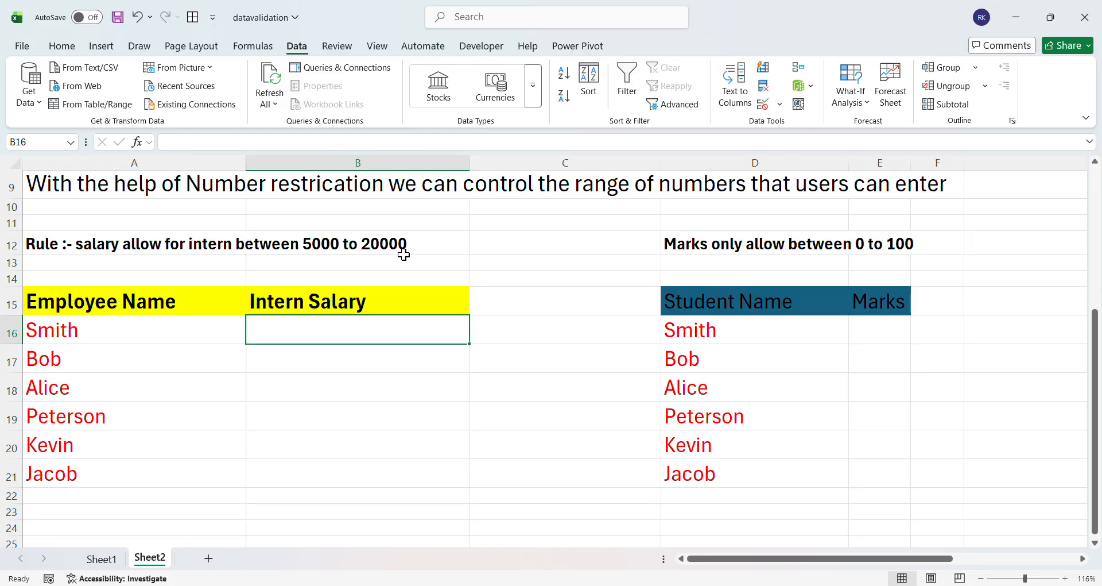
key("shift+Down")
key("shift+Down")
key("shift+Down")
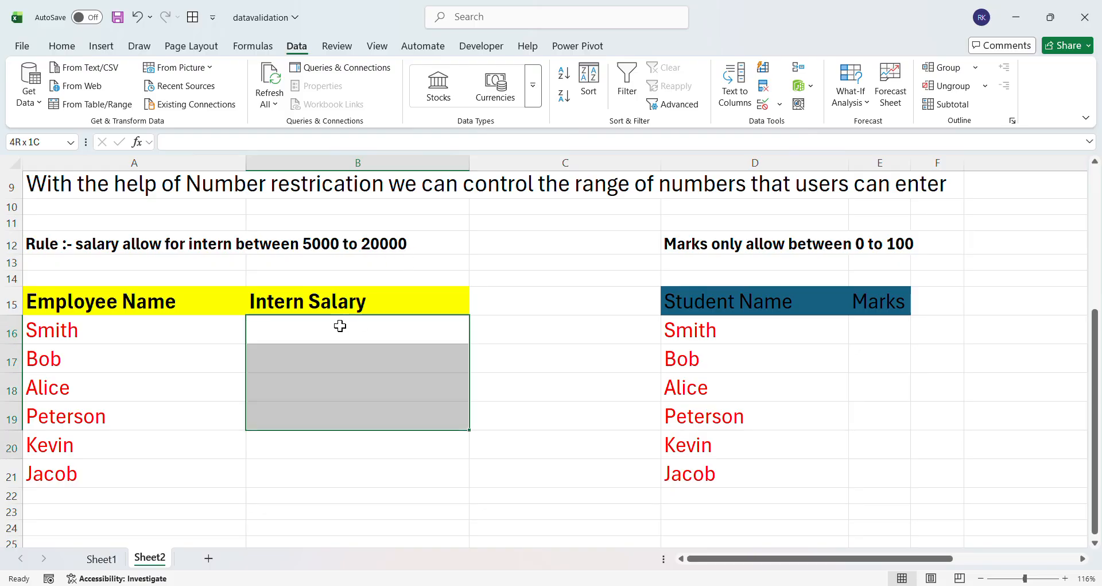
key("shift+Down")
key("shift+Down")
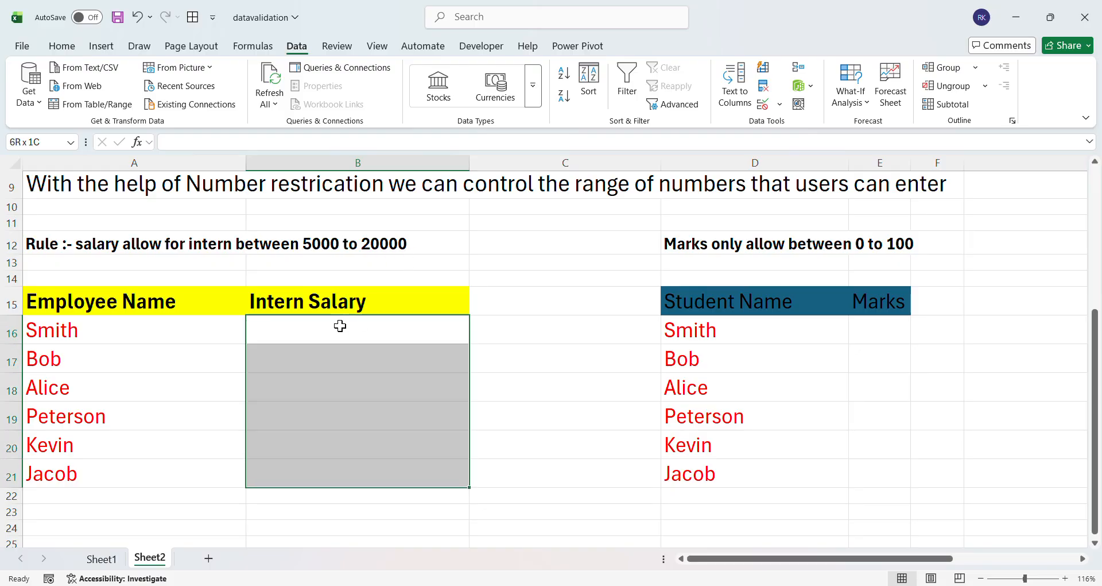
left_click(784, 109)
left_click(791, 127)
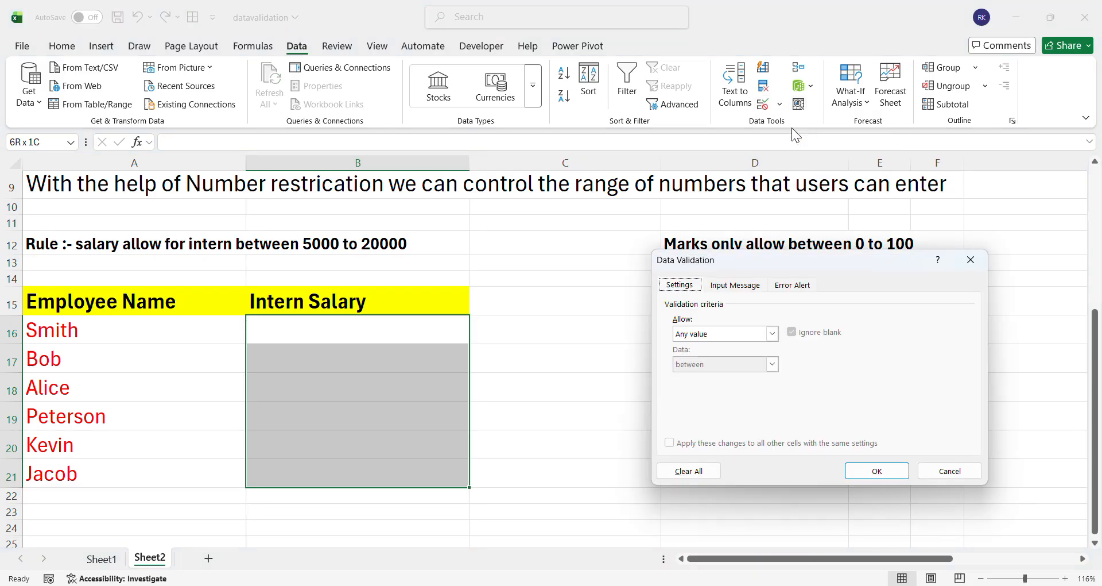
left_click(773, 333)
left_click(722, 356)
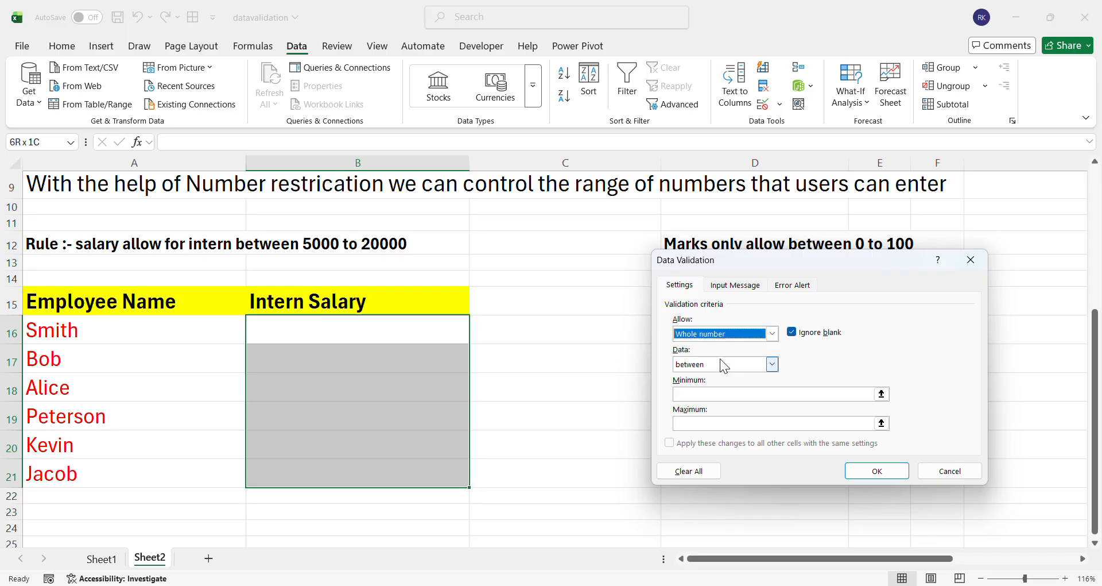
left_click(753, 396)
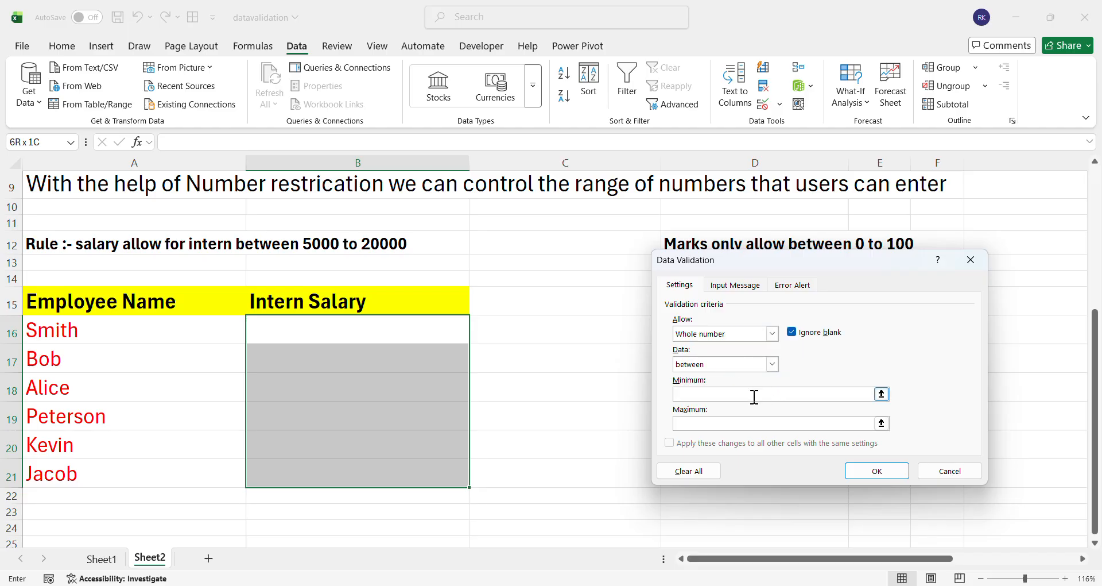
type("5000")
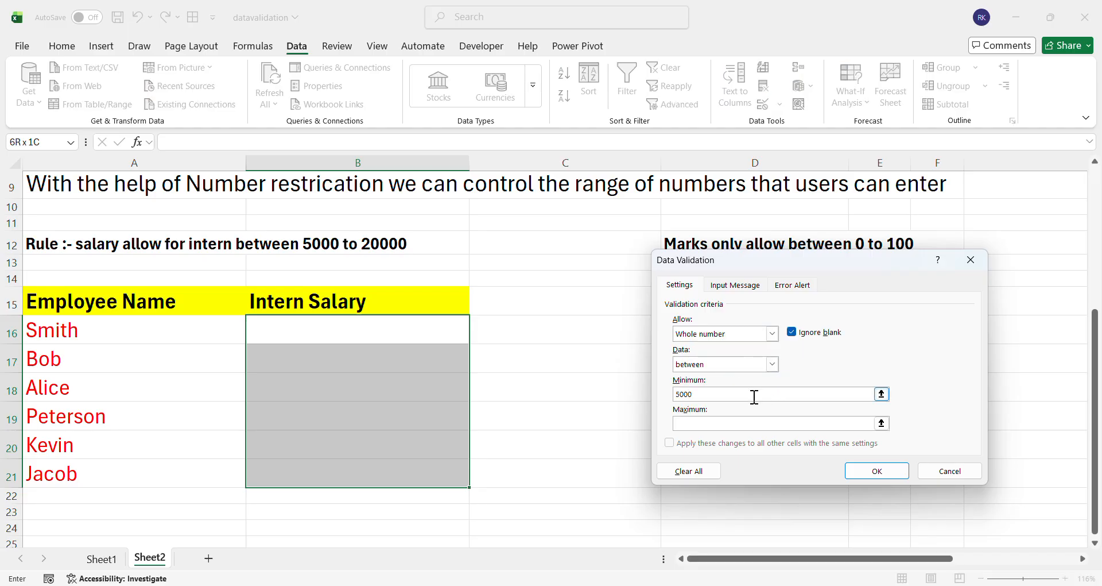
left_click(709, 423)
type("20000")
Give the salary rule an error alert titled "not Allow" with the message "for intern salary rule lie between 5000 to 20000" and apply the validation.
left_click(792, 285)
left_click(844, 353)
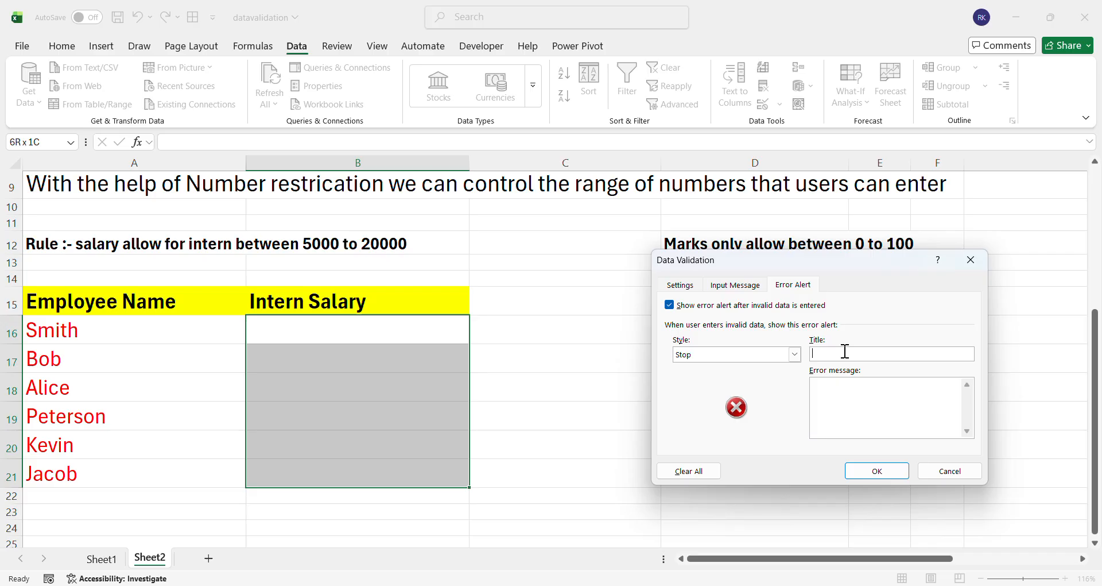
type("n")
type("ot Allo")
type("for intern")
type(" salary ")
type("rule")
type(" lie bet")
type("we")
type("en ")
type("5000")
type(" to 2000")
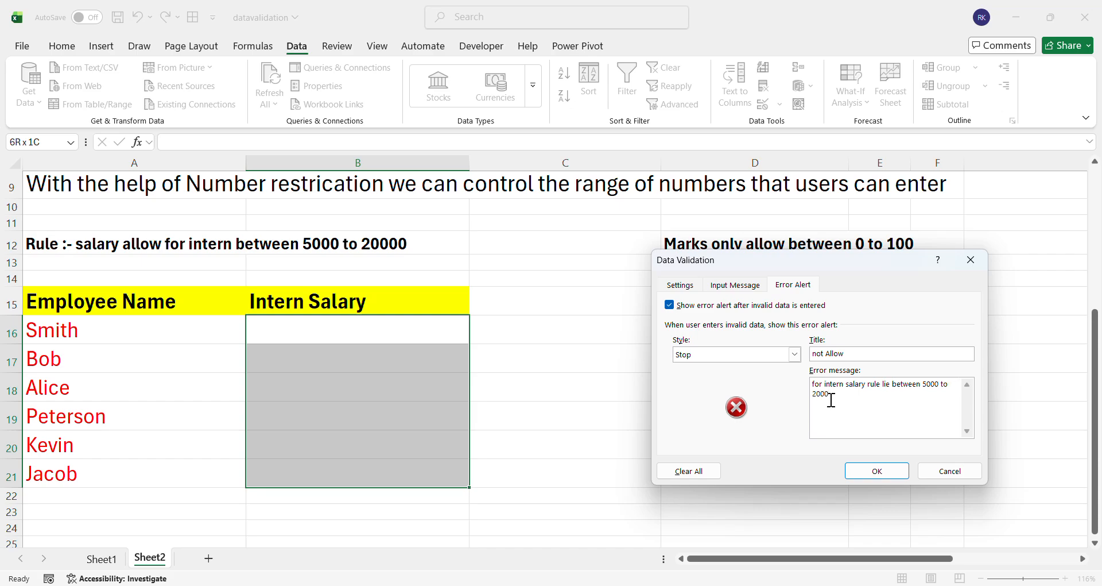
type("0")
left_click(865, 474)
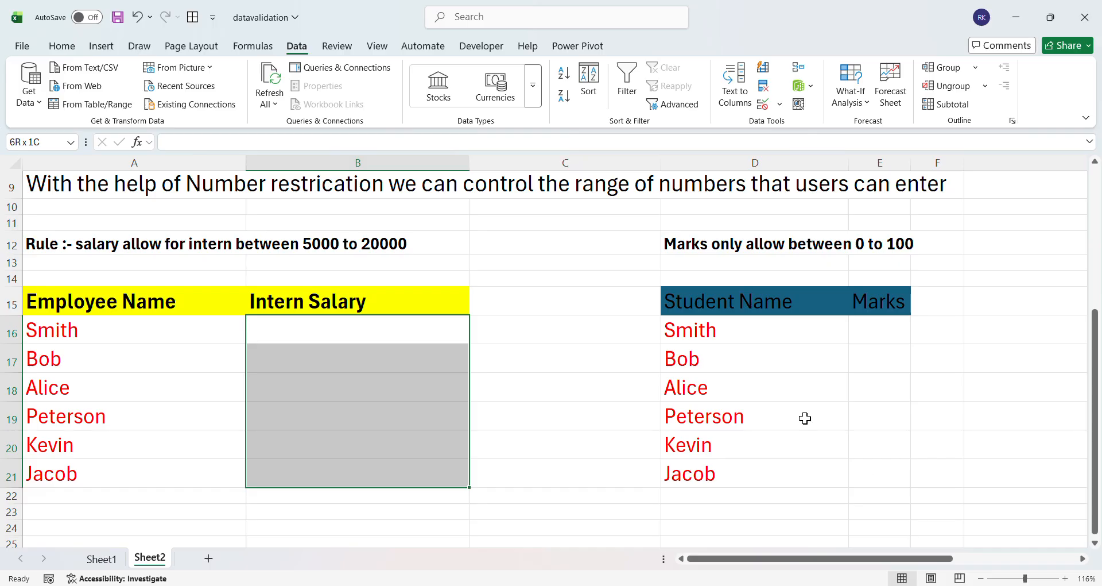
Test the salary rule's custom error alert by trying to enter 1200 in cell B17.
left_click(363, 352)
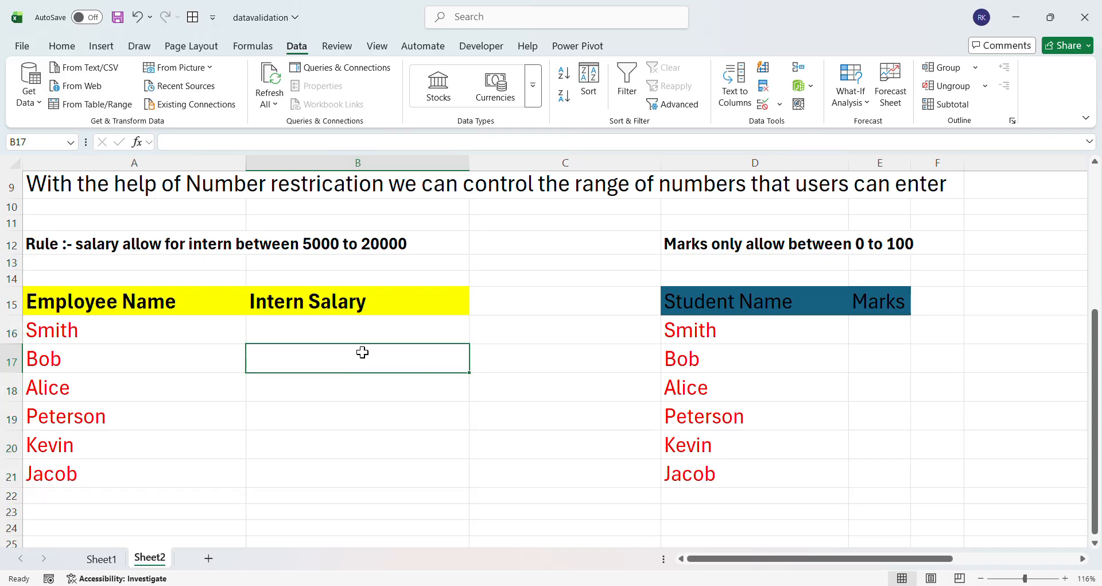
type("1200")
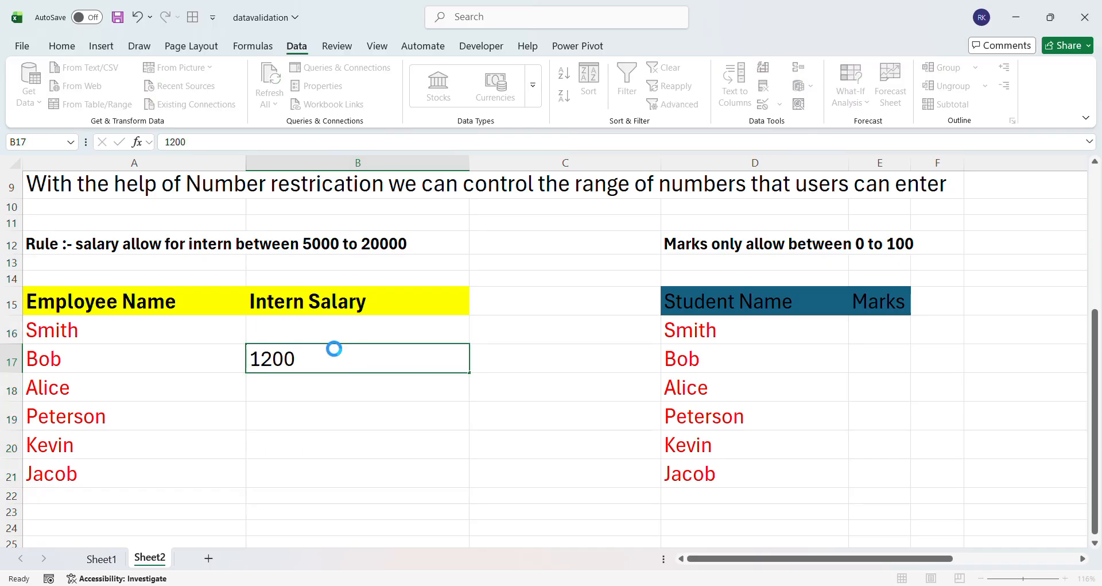
key("Return")
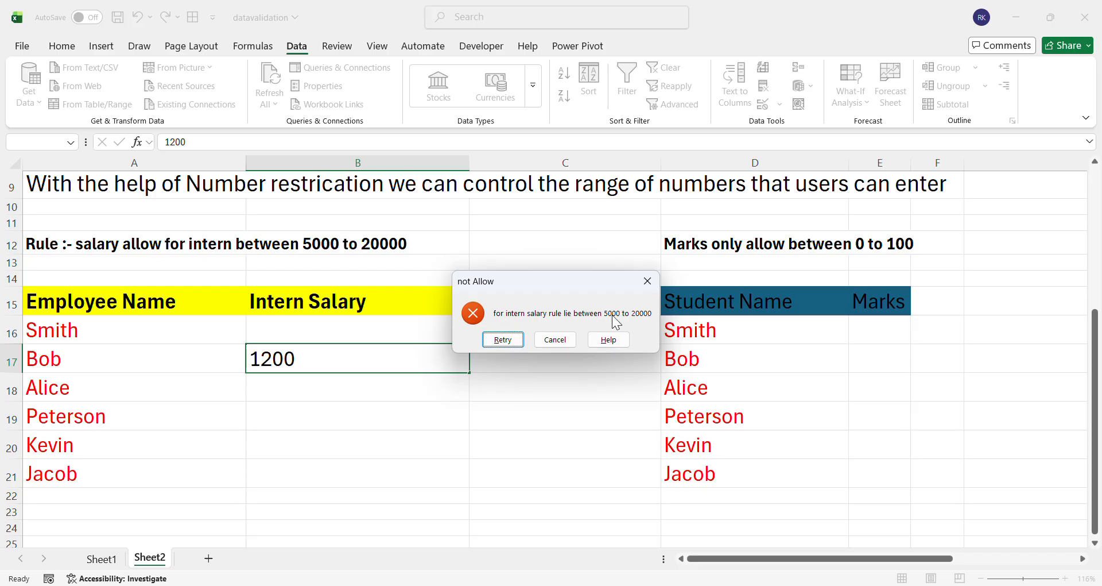
left_click(649, 282)
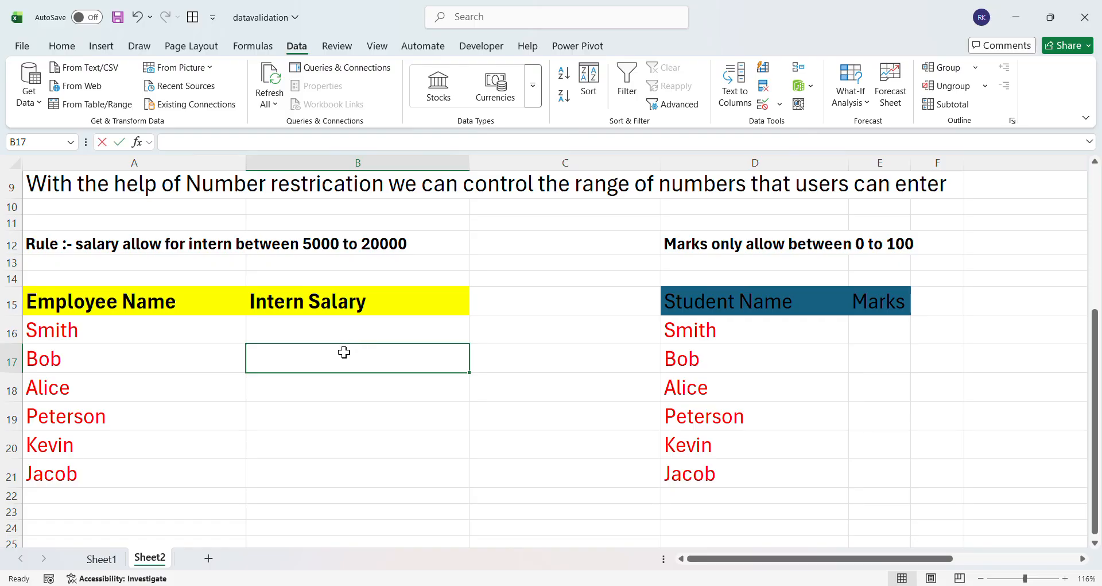
Enter intern salaries of 5000 in cell B17 and 12000 in cell B16.
type("5000")
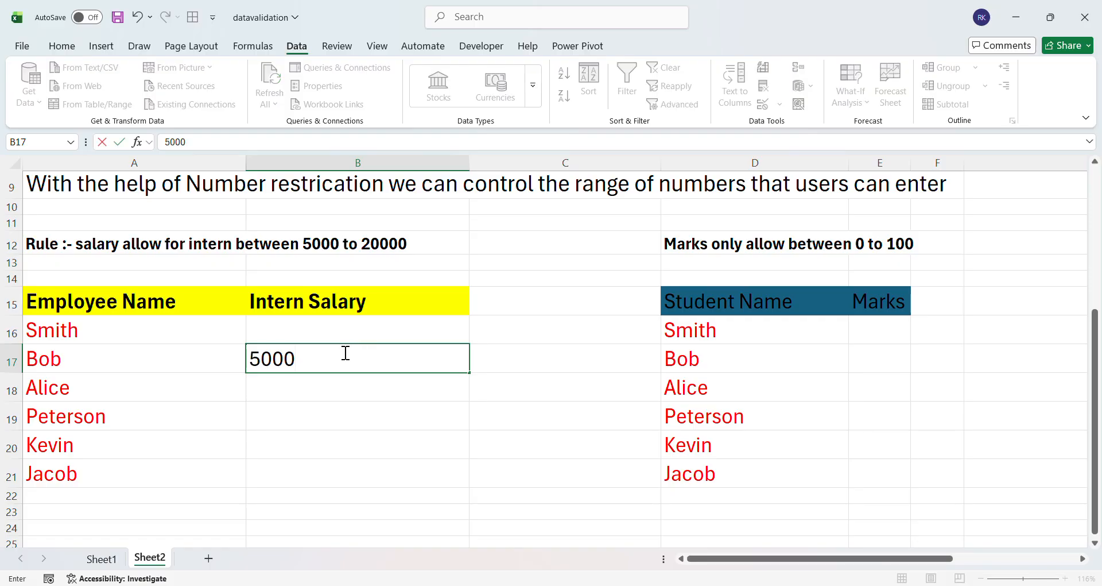
key("Return")
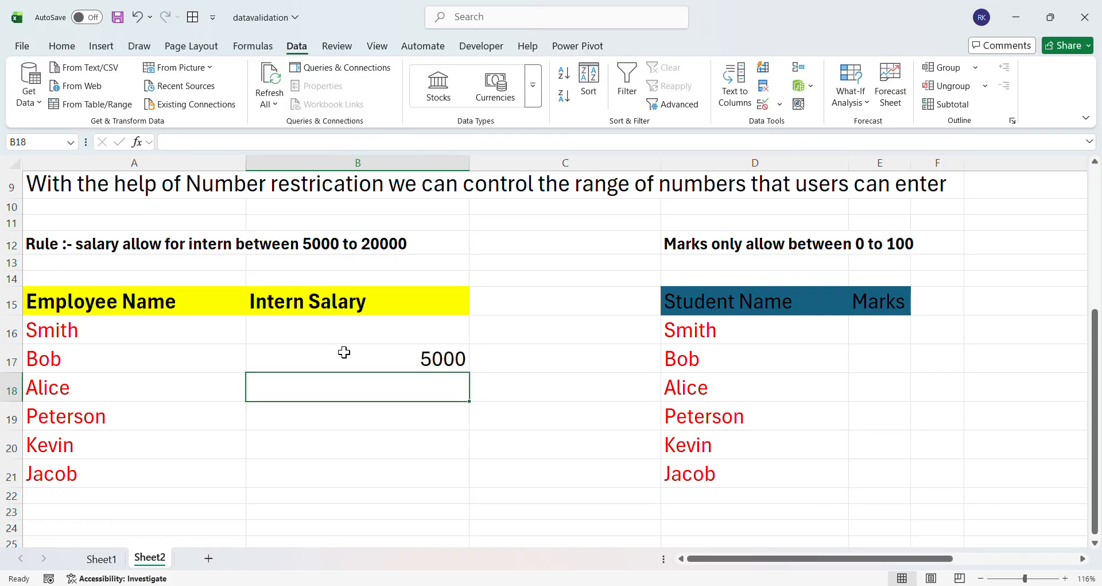
key("Up")
key("Up")
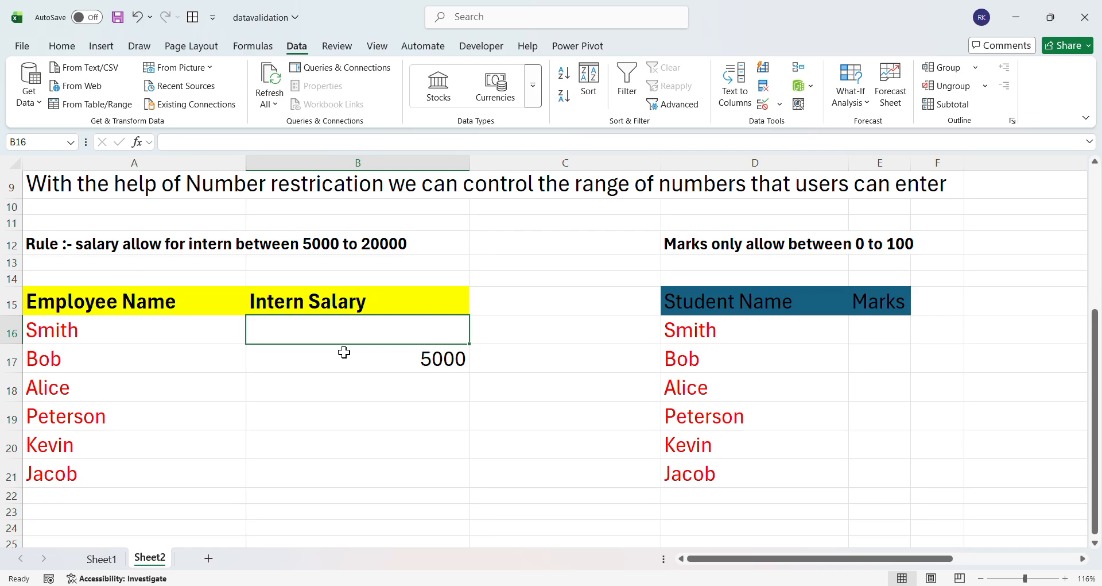
type("12000")
key("Return")
key("Down")
key("Down")
key("Down")
key("Down")
key("Up")
key("Up")
key("Up")
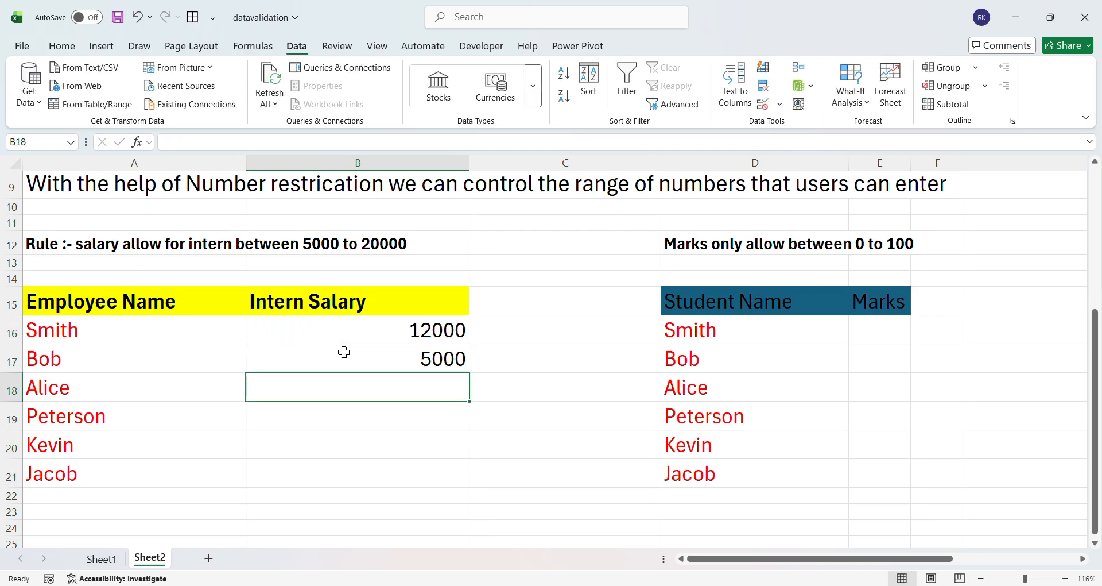
left_click(738, 289)
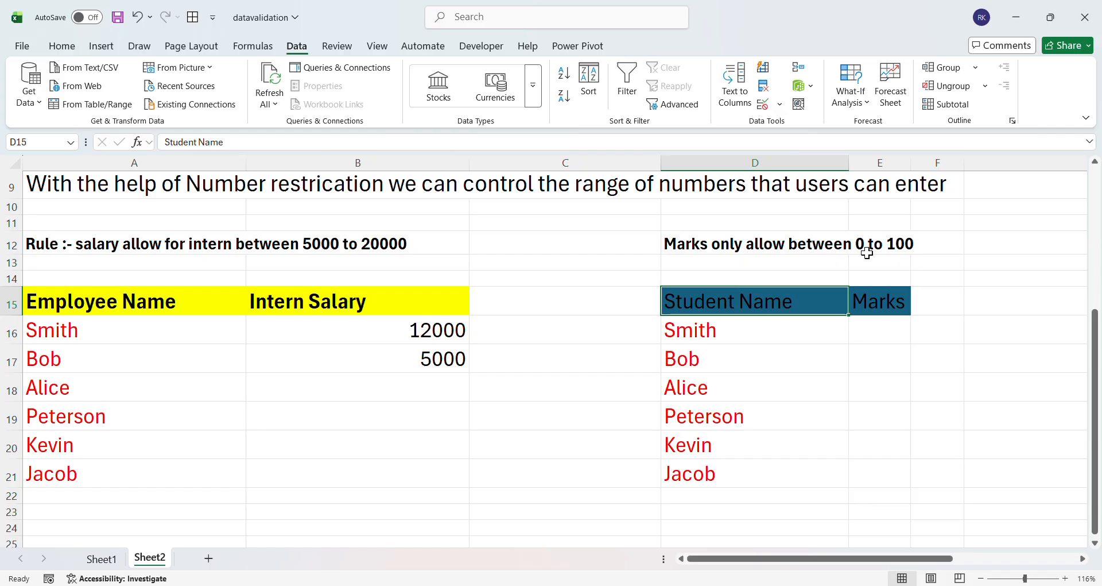
left_click(776, 342)
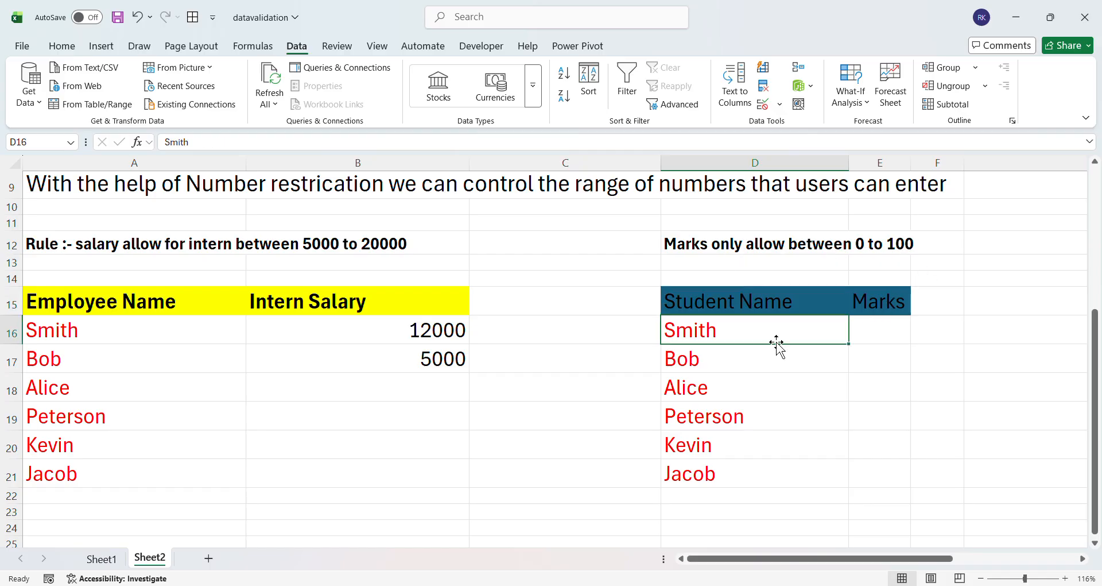
Apply data validation to the Marks cells E16:E21 allowing only whole numbers between 0 and 100.
left_click(881, 330)
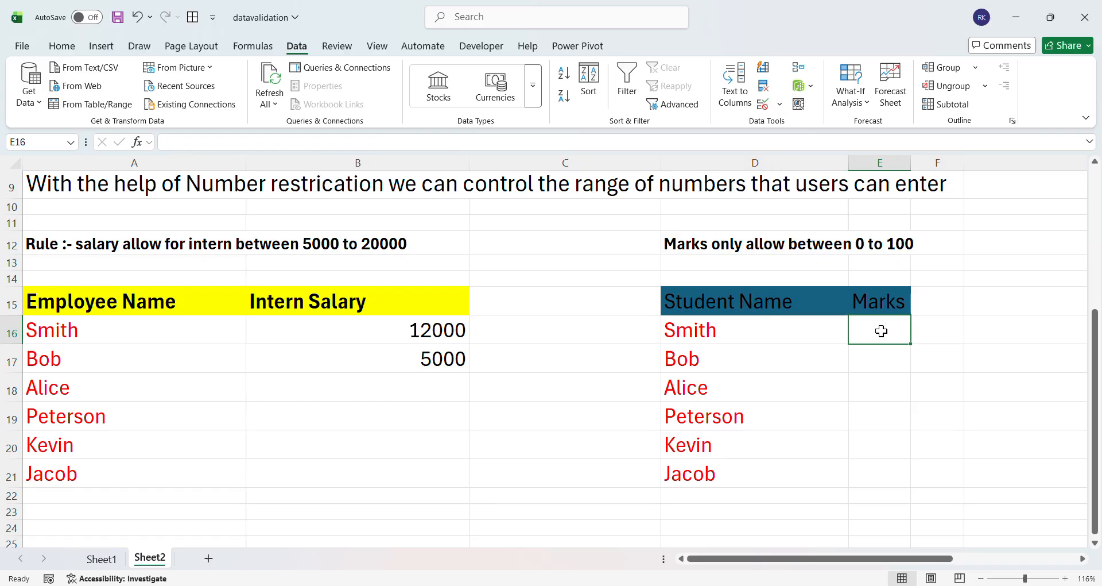
key("shift+Down")
key("shift+Down")
key("shift+Down")
key("shift+Down")
key("shift+Down")
key("shift+Down")
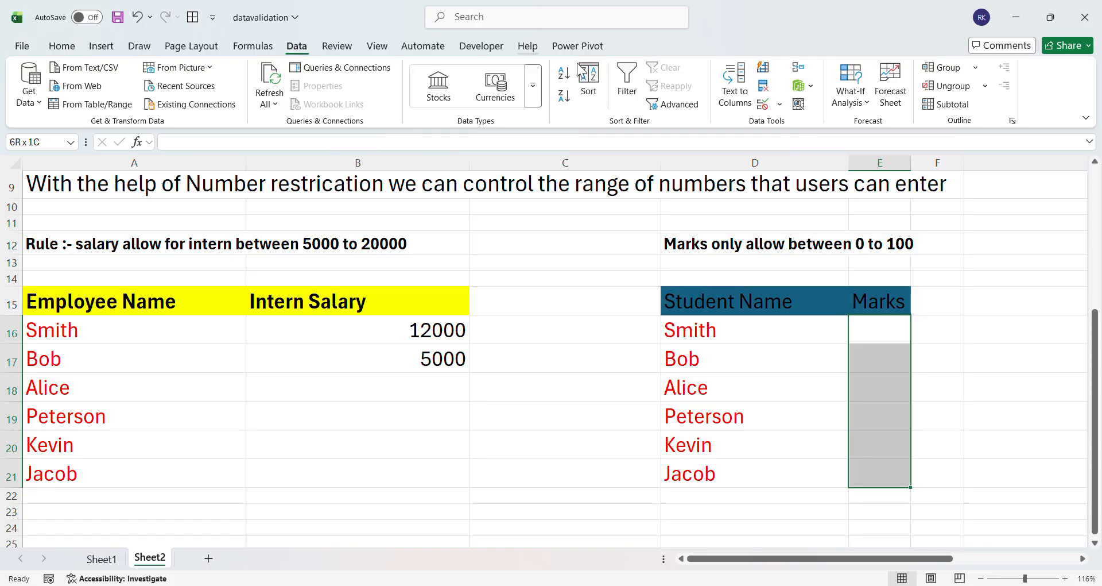
left_click(769, 106)
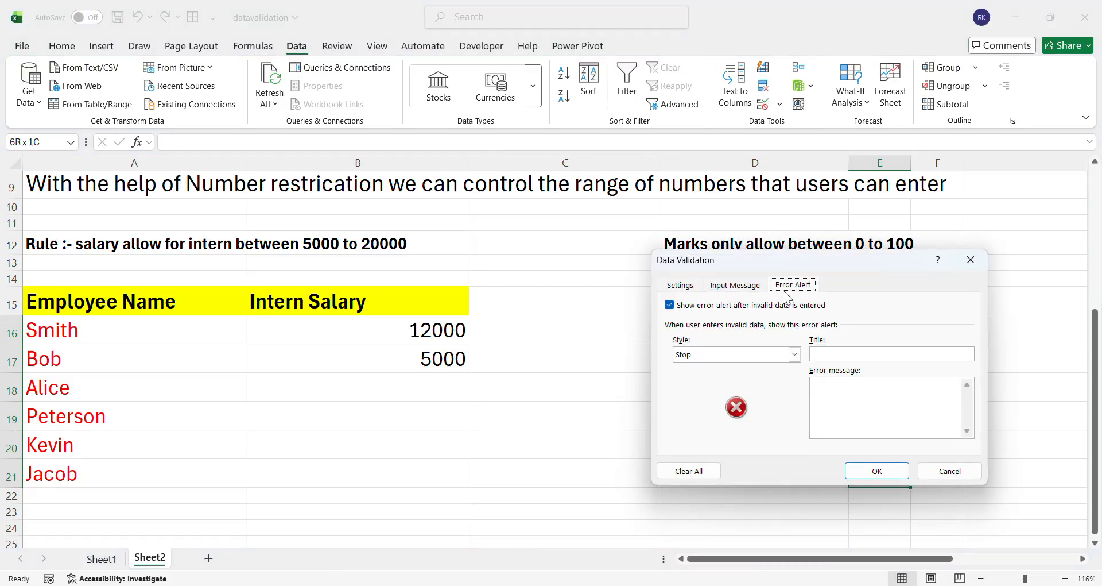
left_click(692, 286)
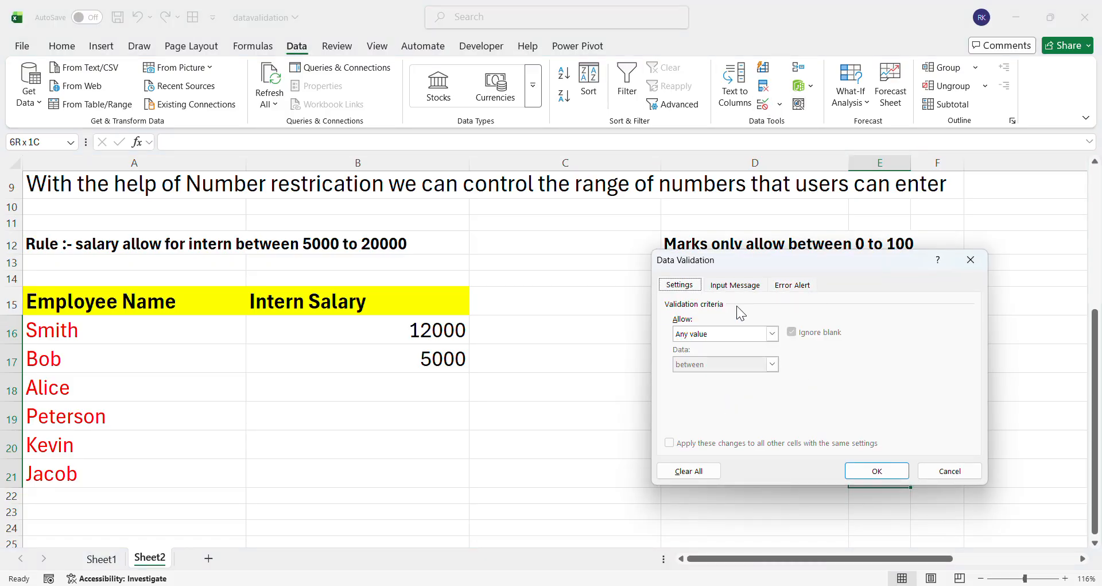
left_click(771, 334)
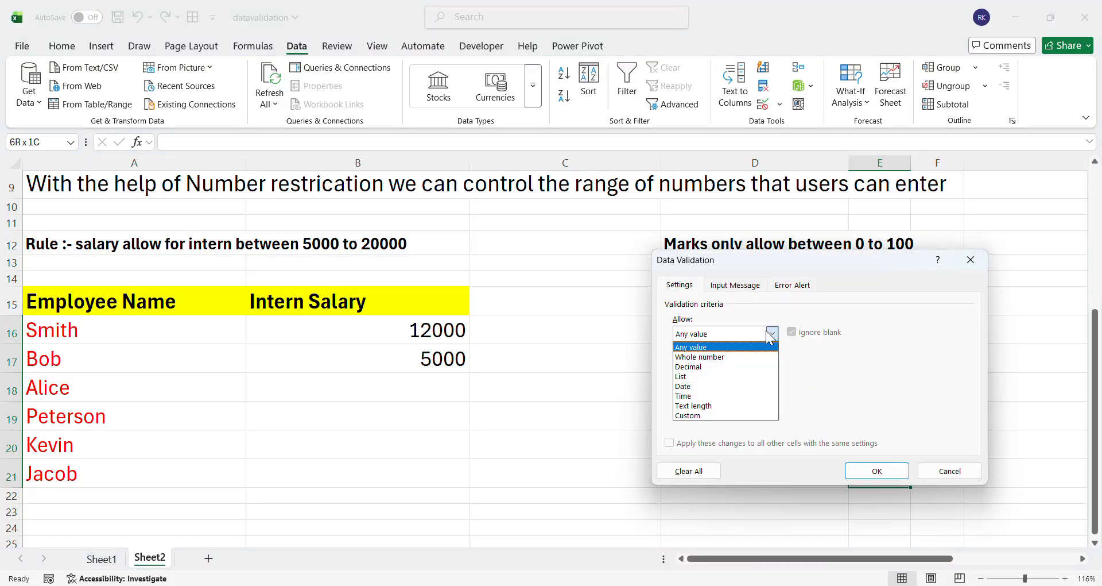
left_click(718, 356)
left_click(722, 395)
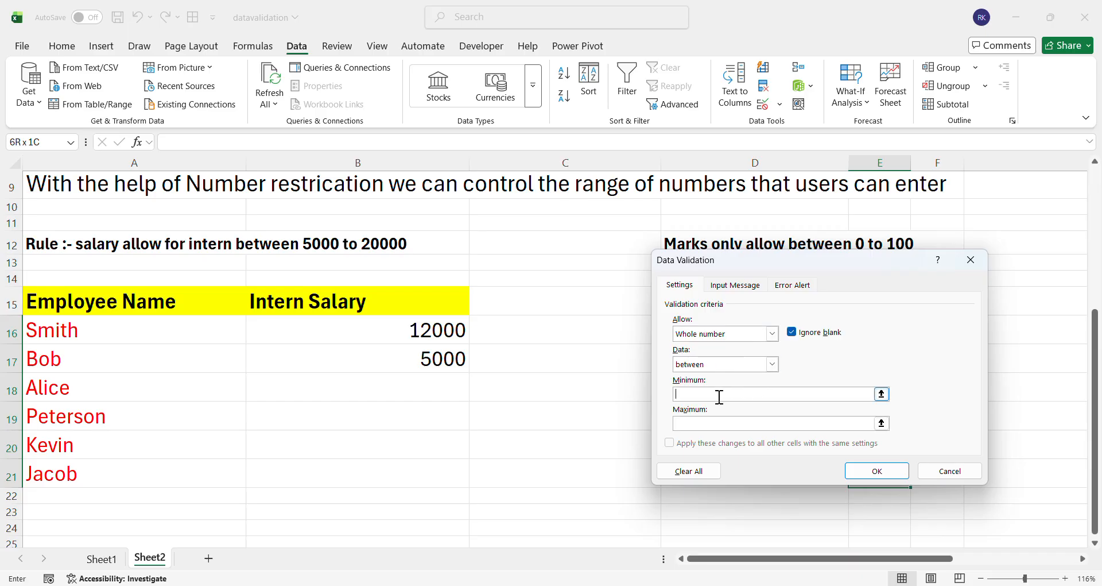
type("0")
left_click(693, 421)
type("100")
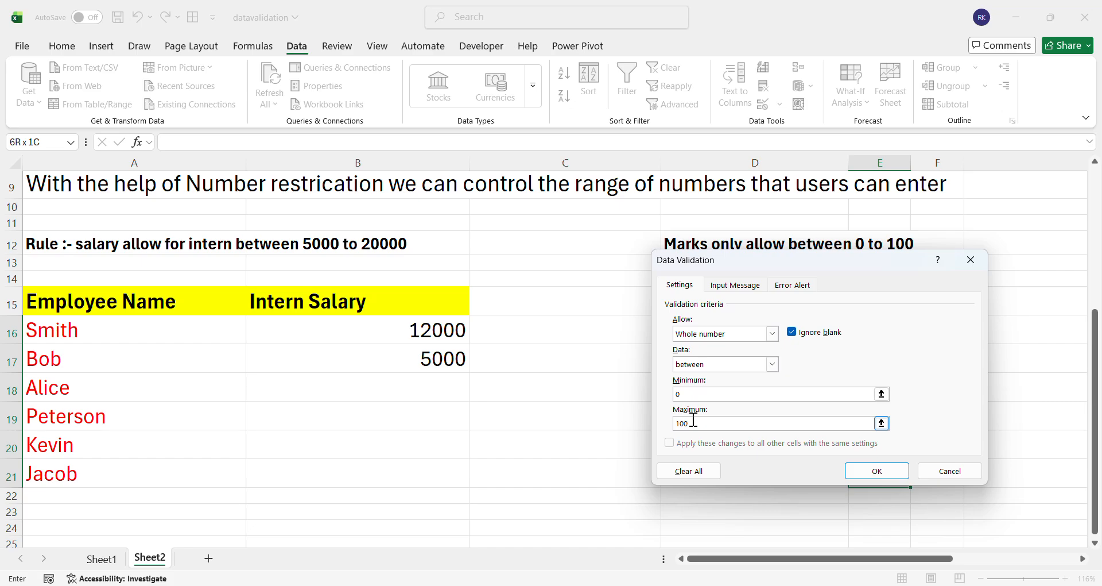
left_click(858, 475)
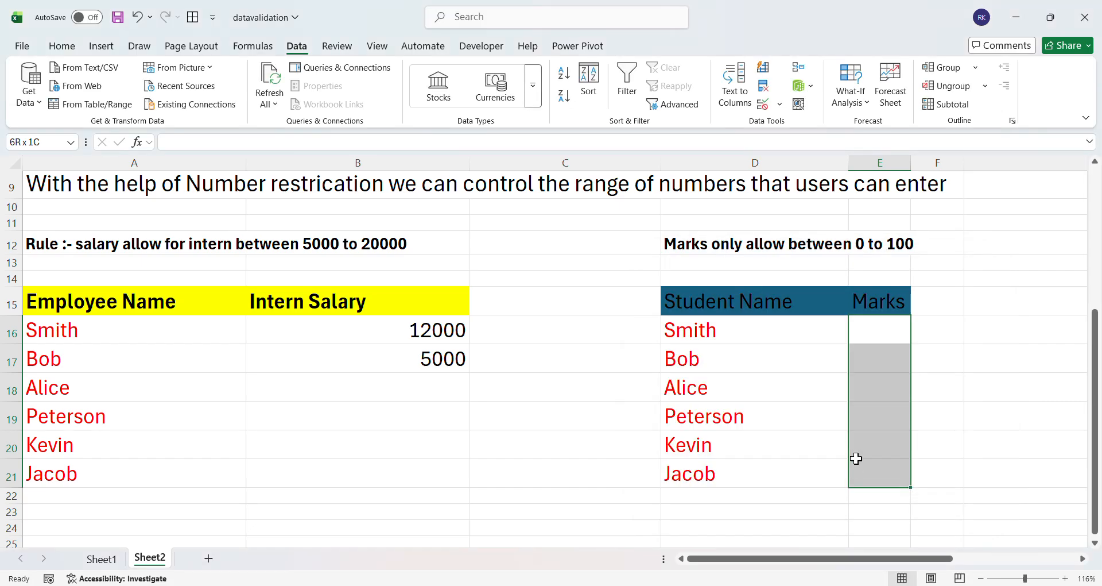
Enter a mark of 60 for the first student in cell E16.
left_click(864, 325)
type("60")
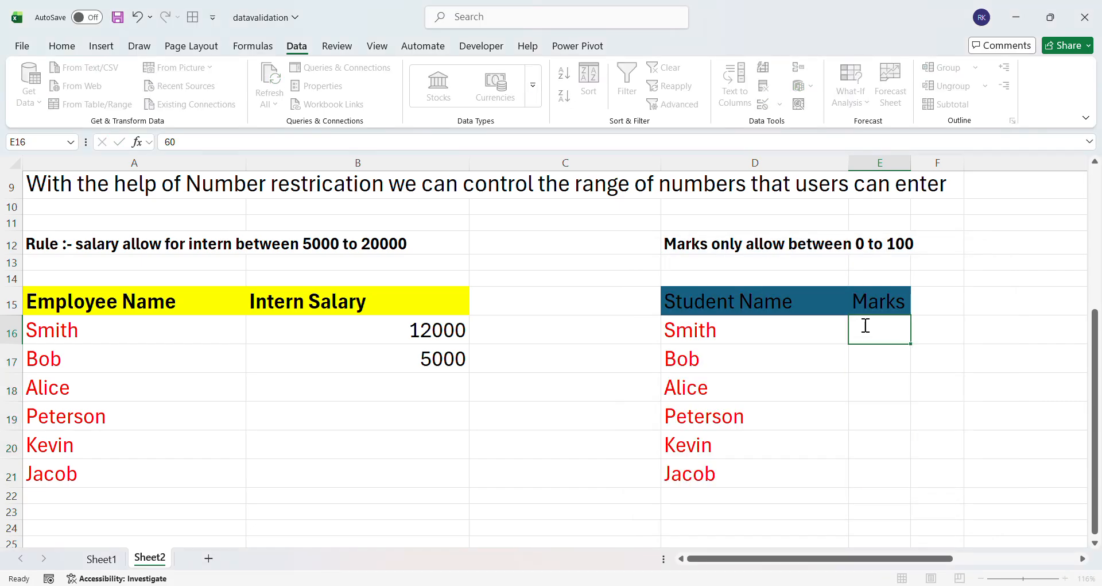
key("Return")
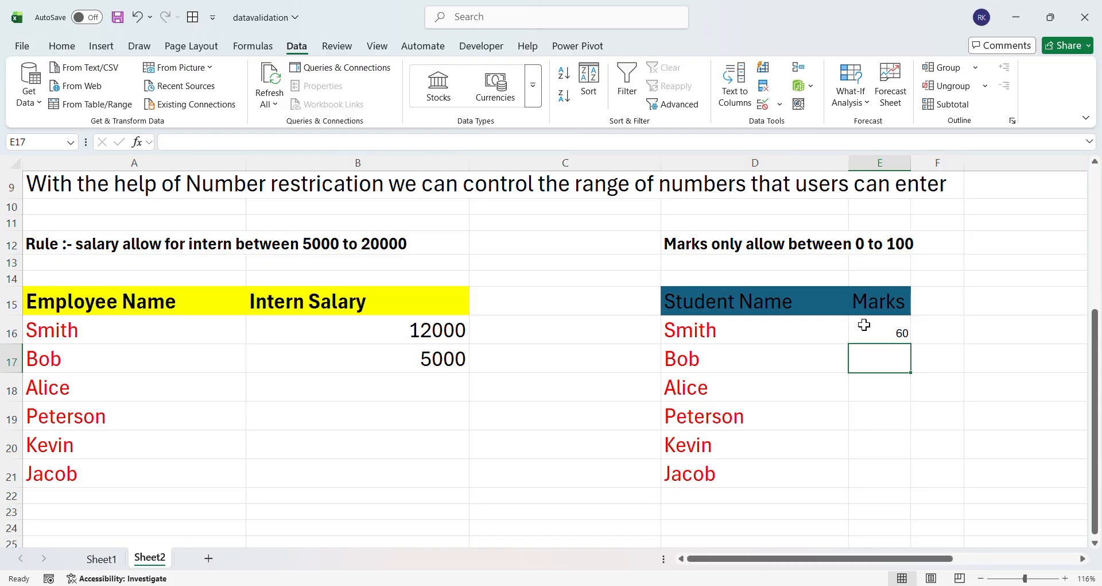
Test the marks rule's lower limit by trying to enter -1 in cell E17.
type("-1")
key("Return")
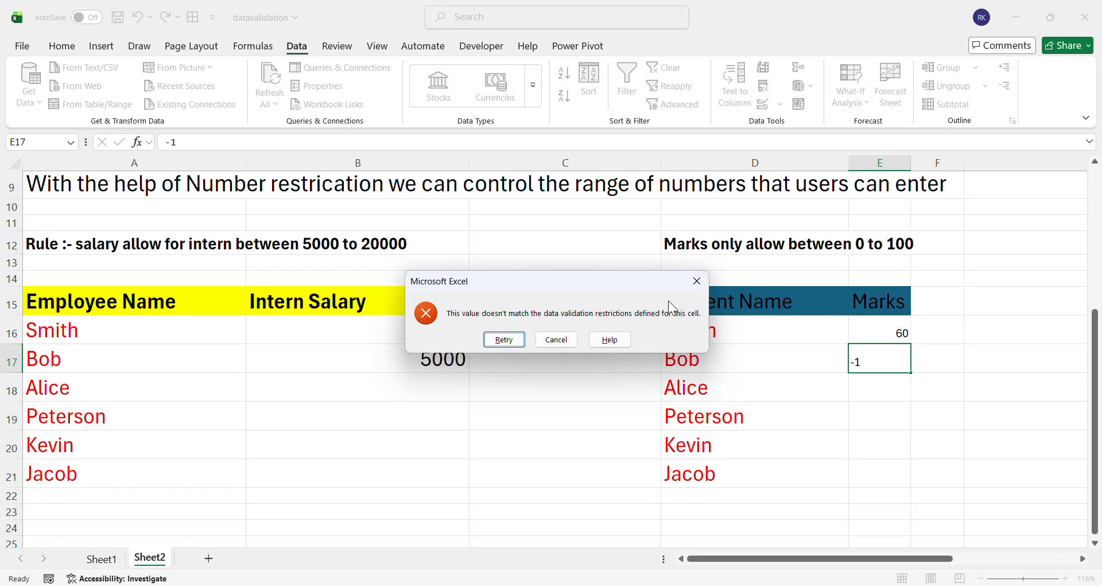
left_click(689, 284)
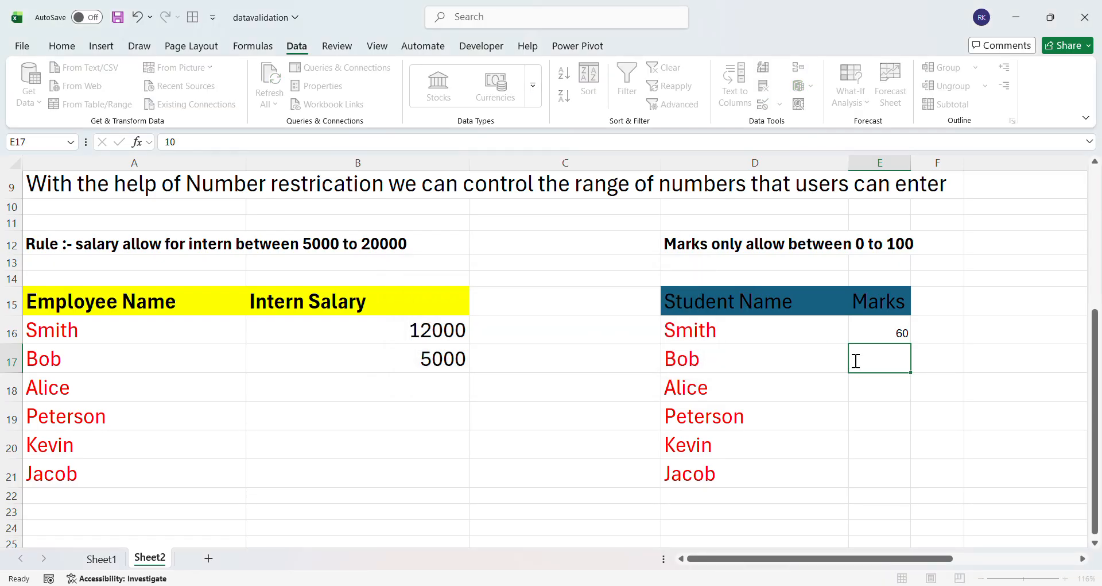
Enter marks of 10 in cell E17 and 100 in cell E18.
type("10")
key("Return")
type("100")
key("Return")
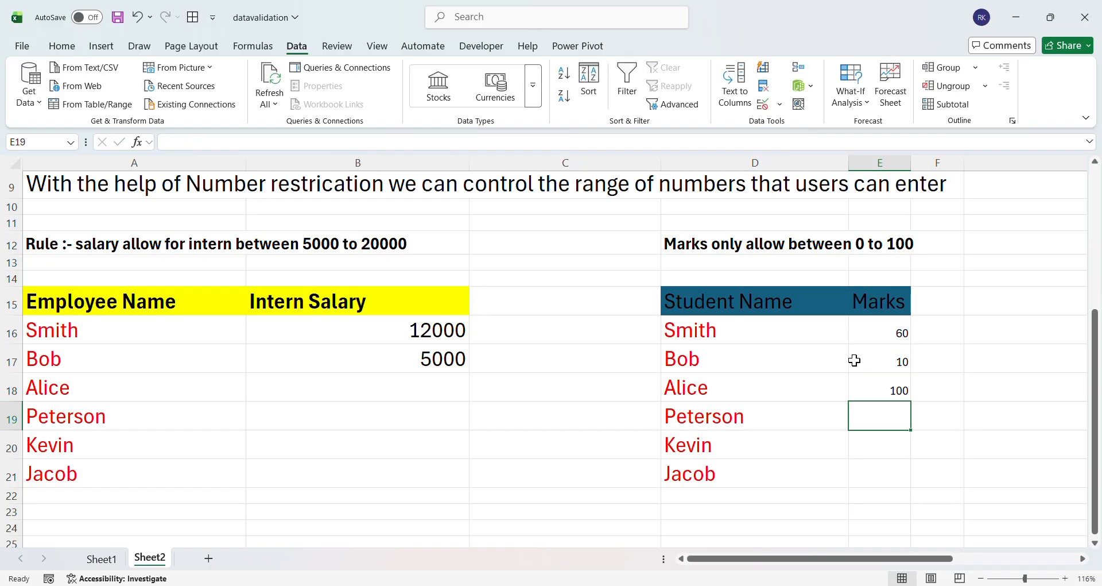
scroll(604, 386, "up", 2)
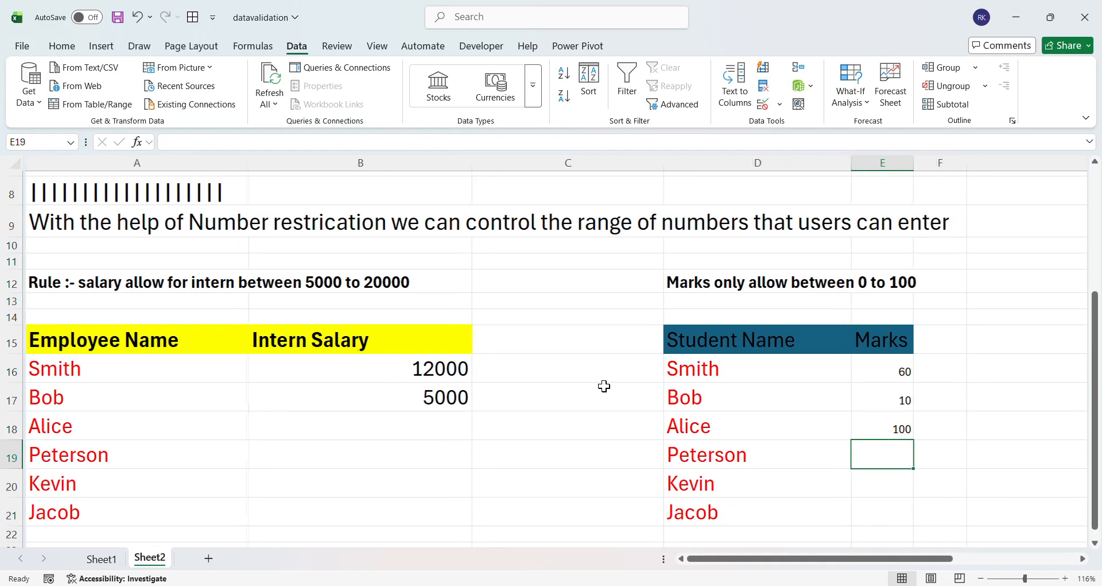
Review the drop down, number restriction and date restriction headings in the data validation overview on Sheet2.
scroll(604, 385, "up", 2)
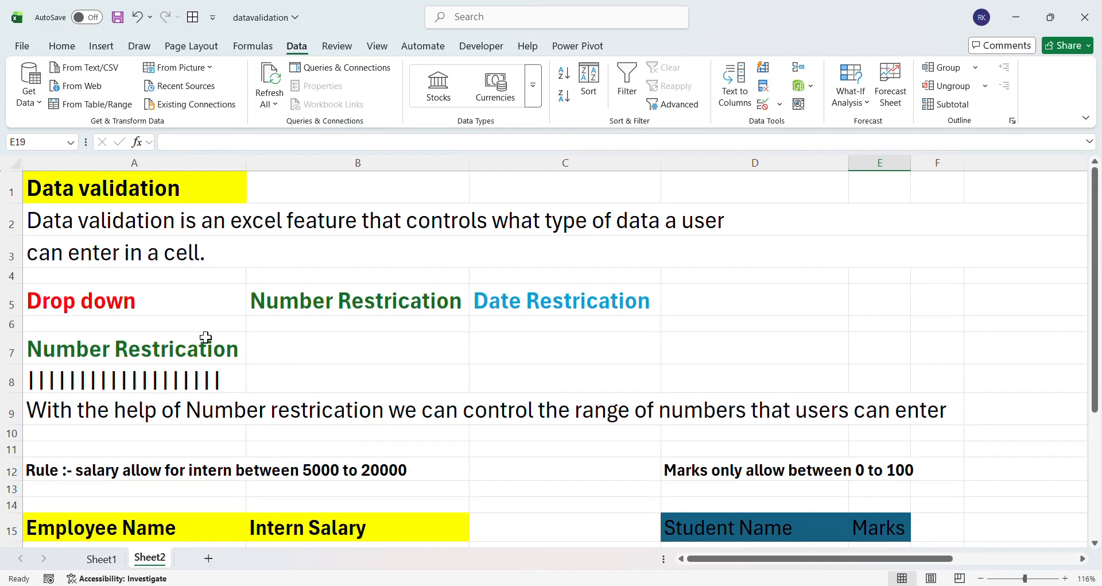
left_click(168, 336)
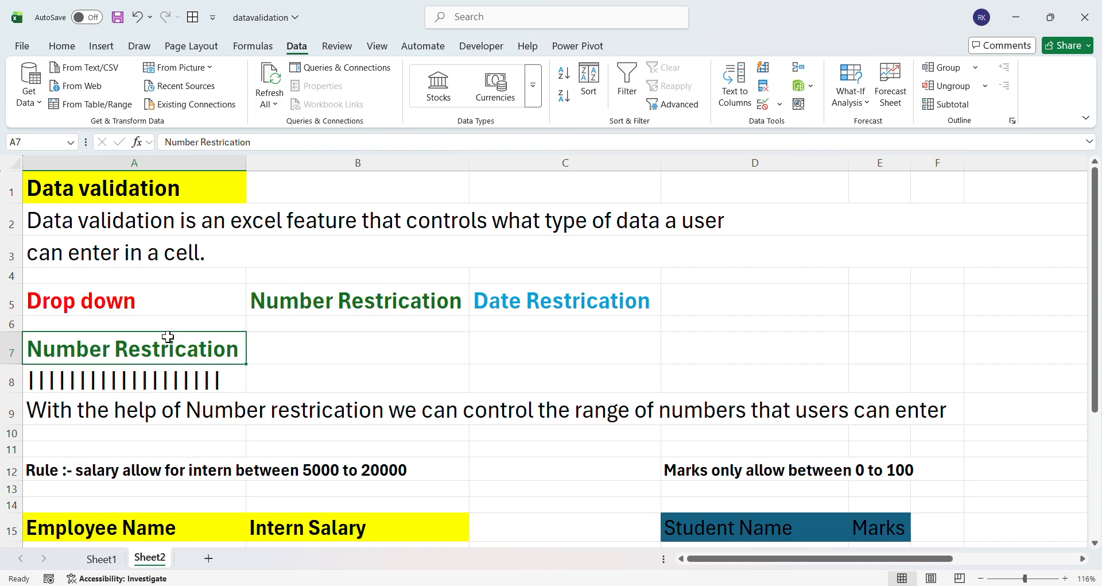
left_click(531, 291)
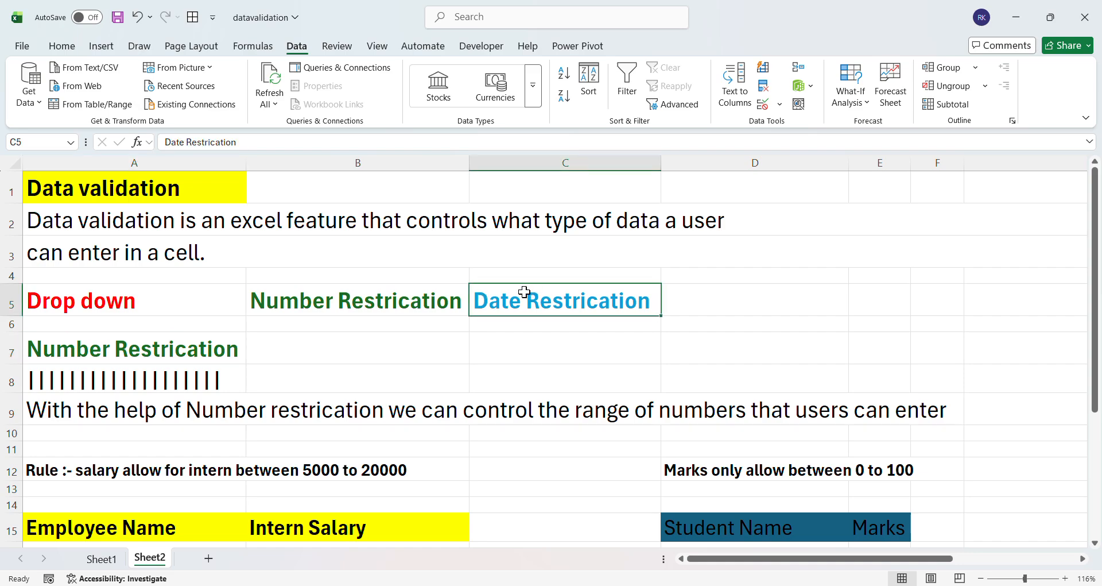
left_click(404, 304)
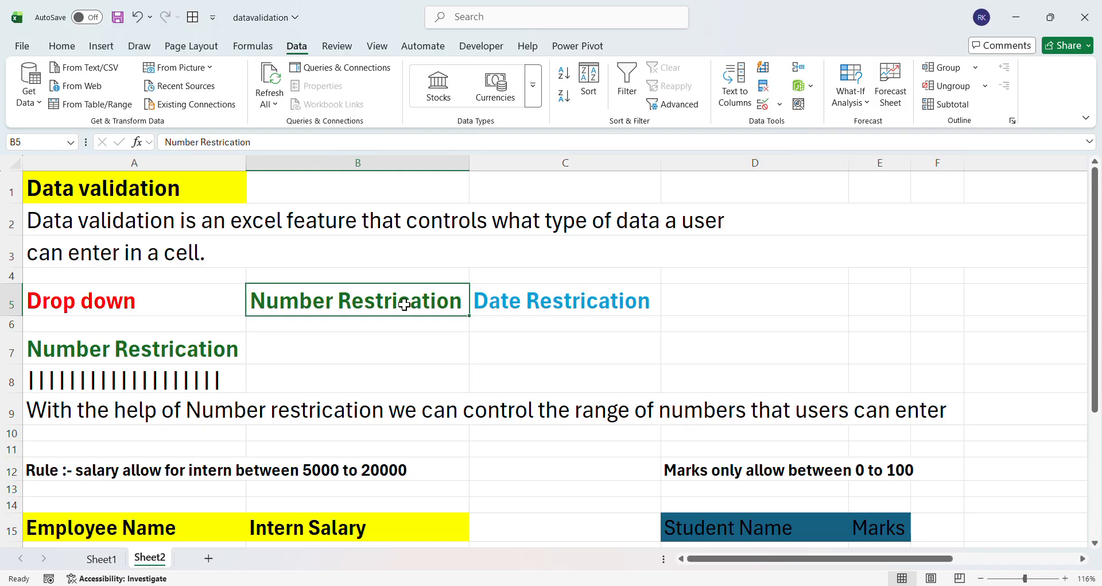
left_click(176, 304)
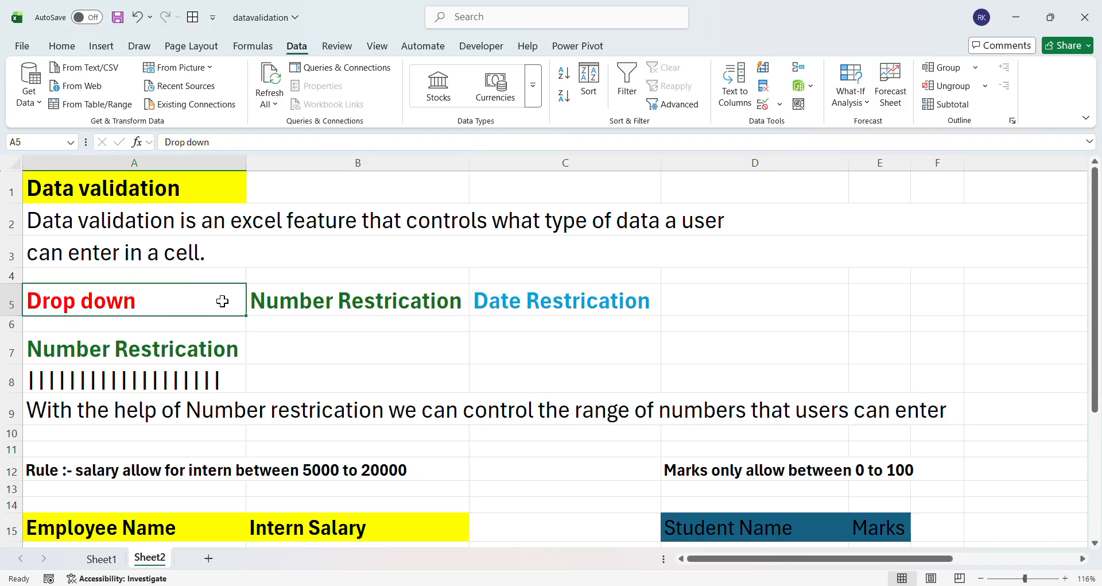
left_click(330, 304)
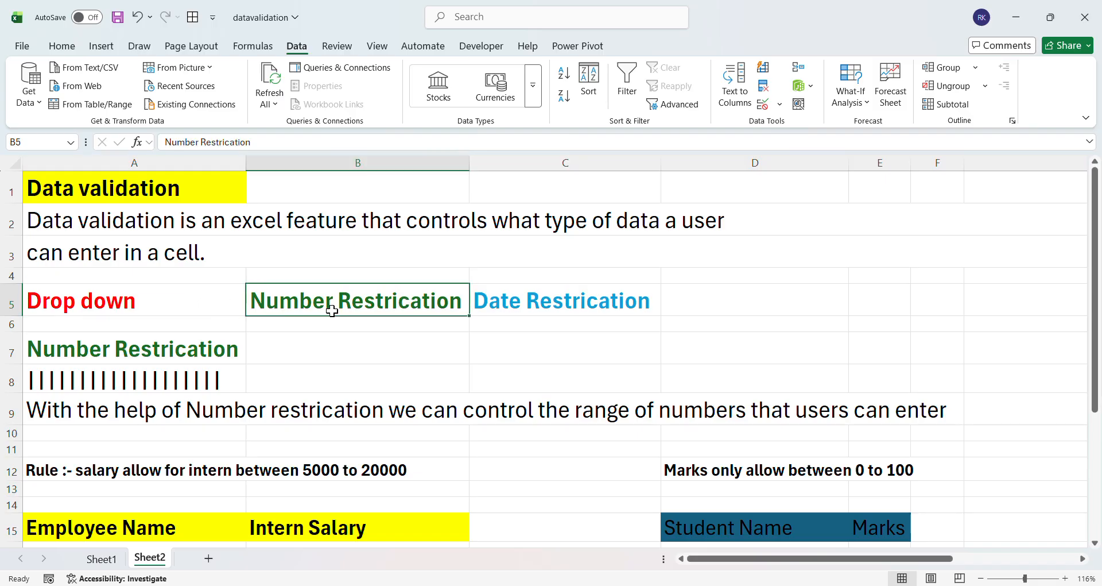
left_click(402, 345)
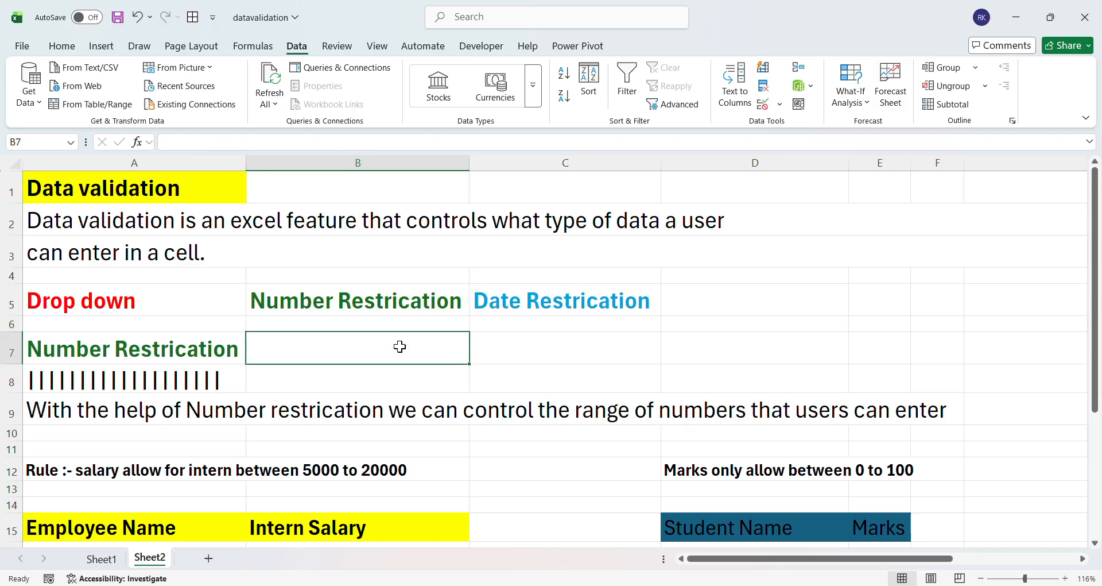